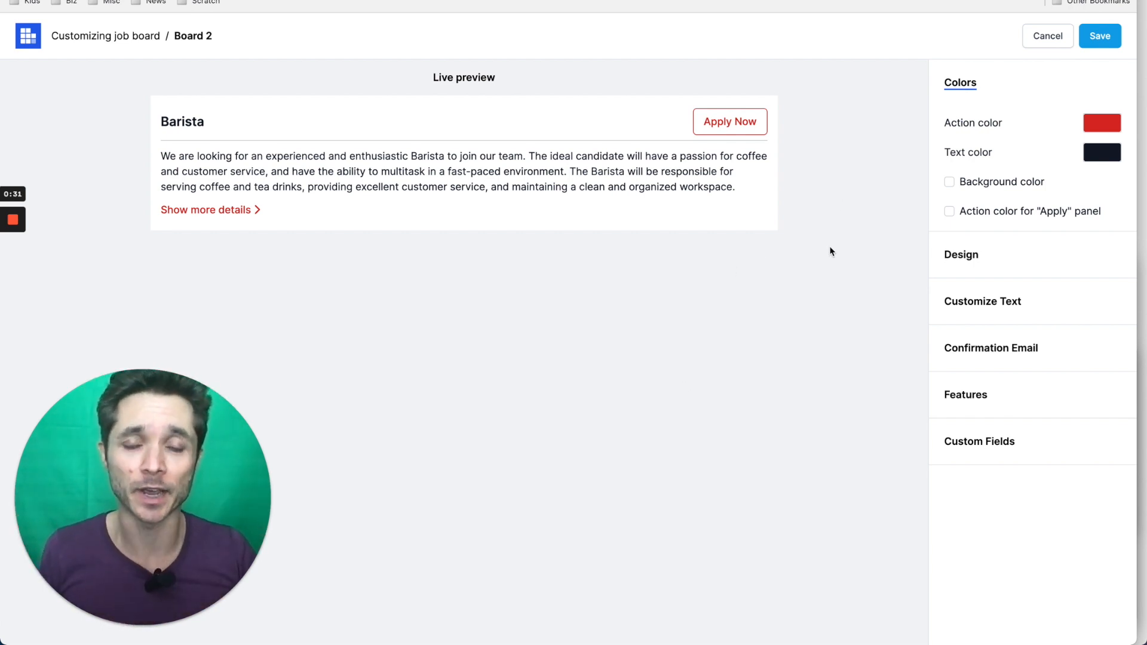
- Submit a test application for the Barista position in the live preview and close the application panel
{"action": "left_click", "coordinate": [728, 123]}
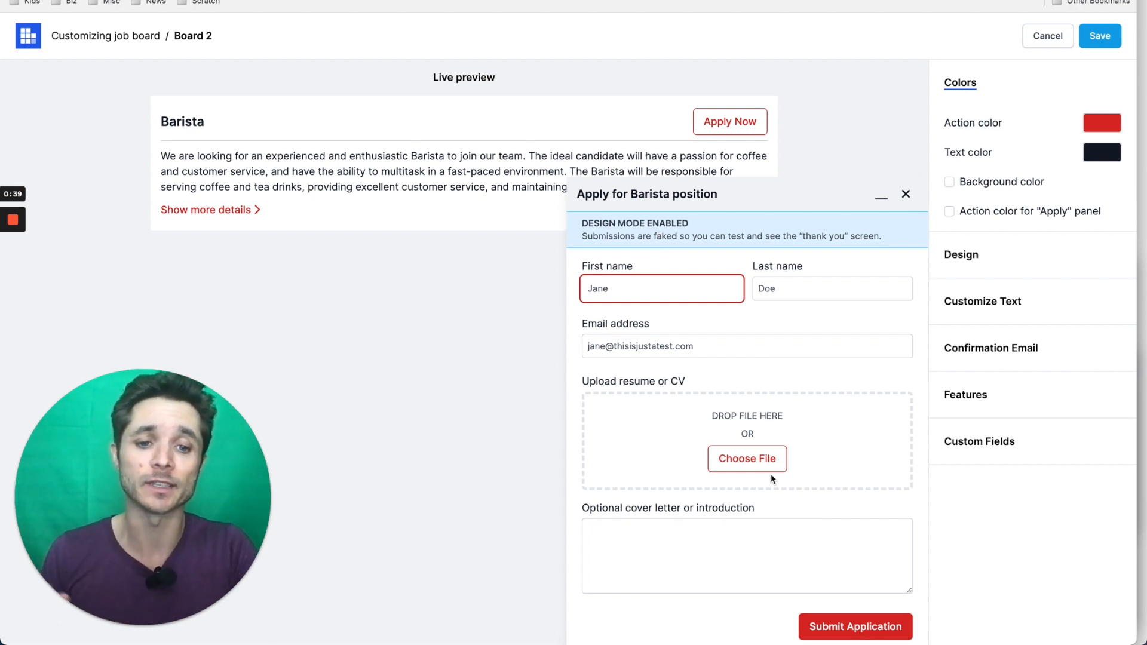
{"action": "left_click", "coordinate": [831, 625]}
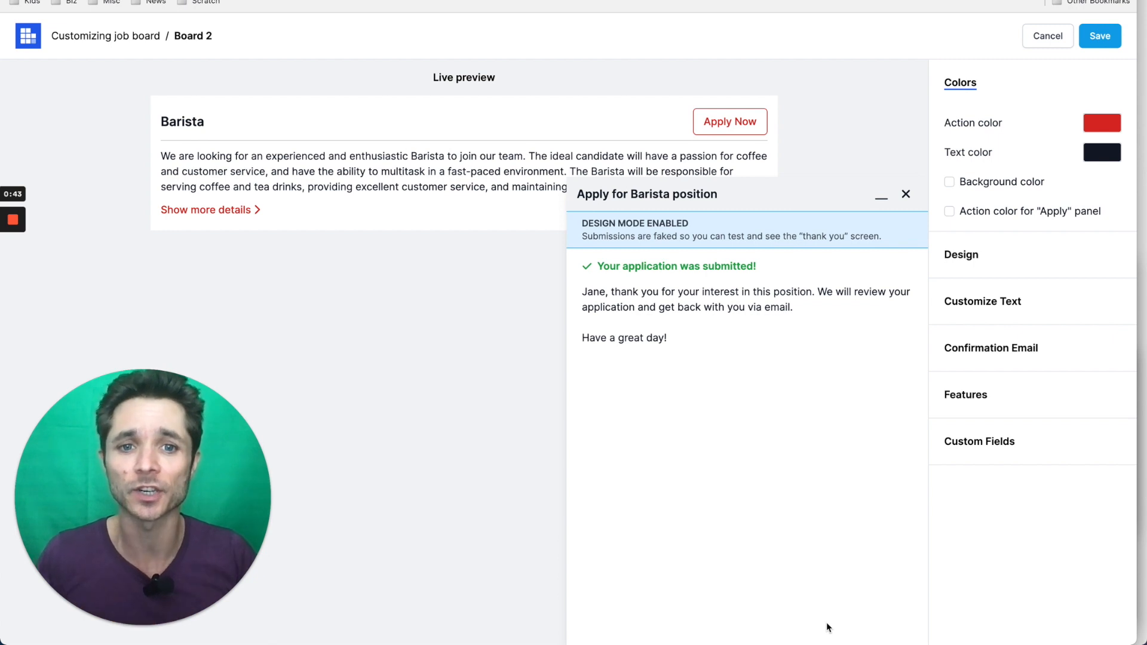
{"action": "left_click", "coordinate": [904, 193]}
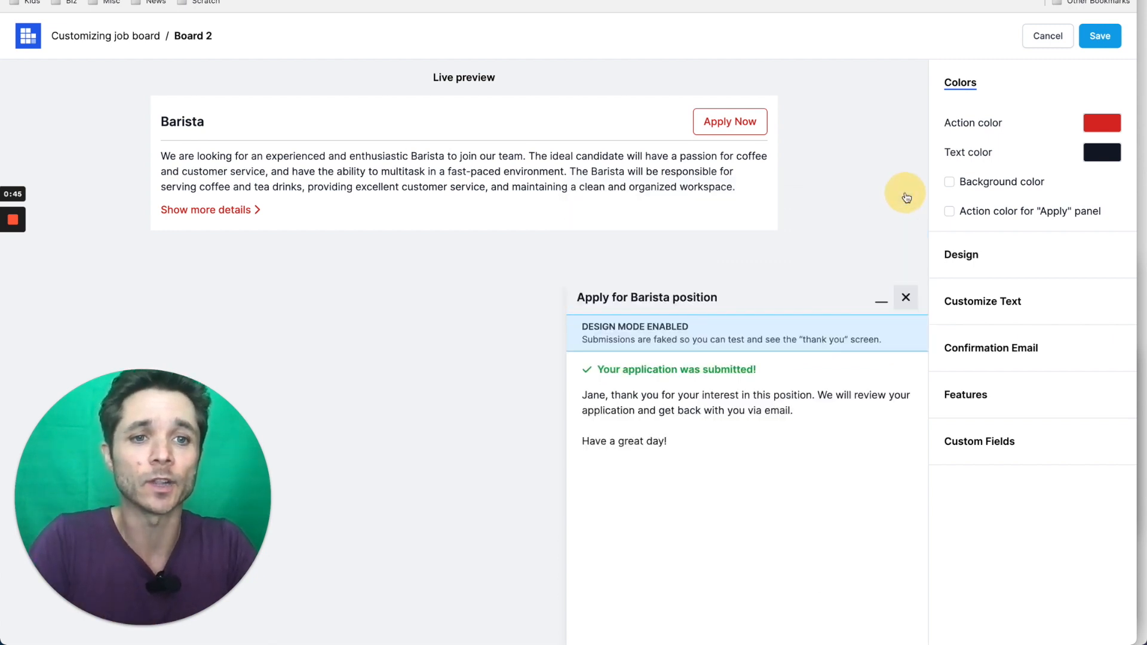
- Reopen the Barista application preview and add a required custom field of type Candidate reference labelled "Reference"
{"action": "left_click", "coordinate": [739, 122]}
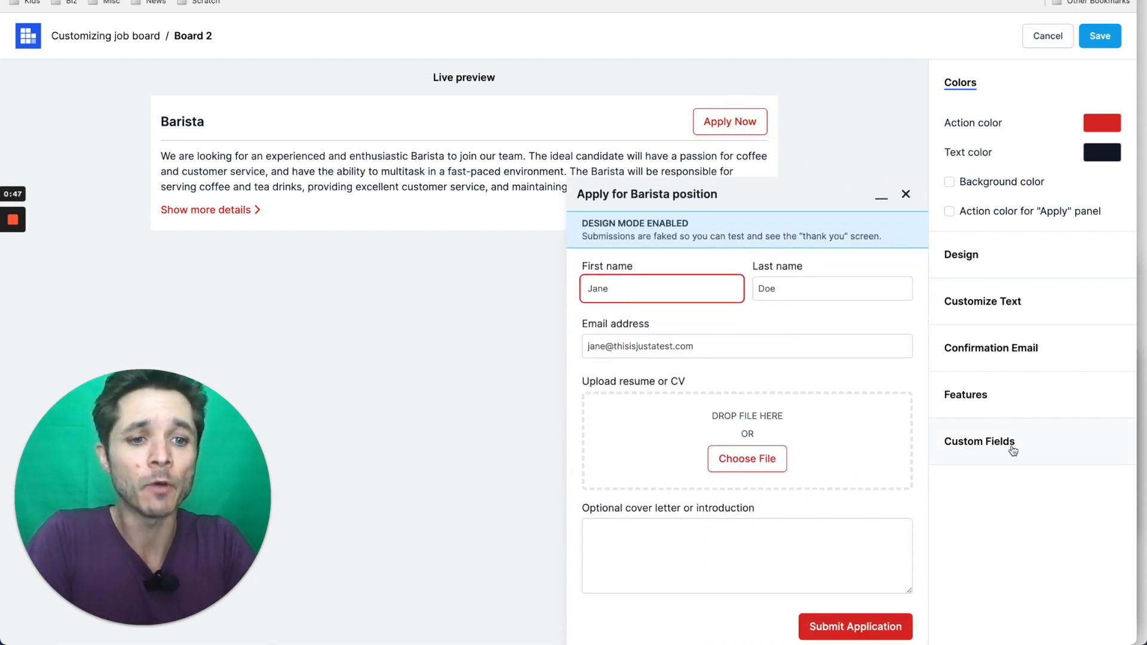
{"action": "left_click", "coordinate": [997, 452]}
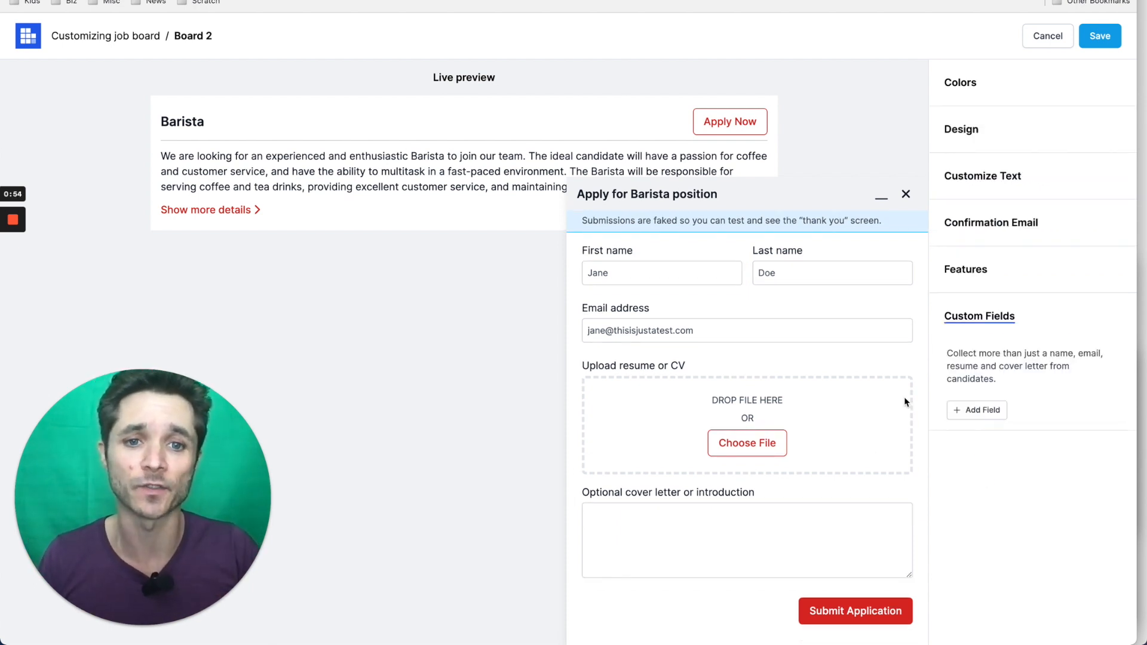
{"action": "left_click", "coordinate": [982, 412]}
{"action": "left_click", "coordinate": [1003, 422]}
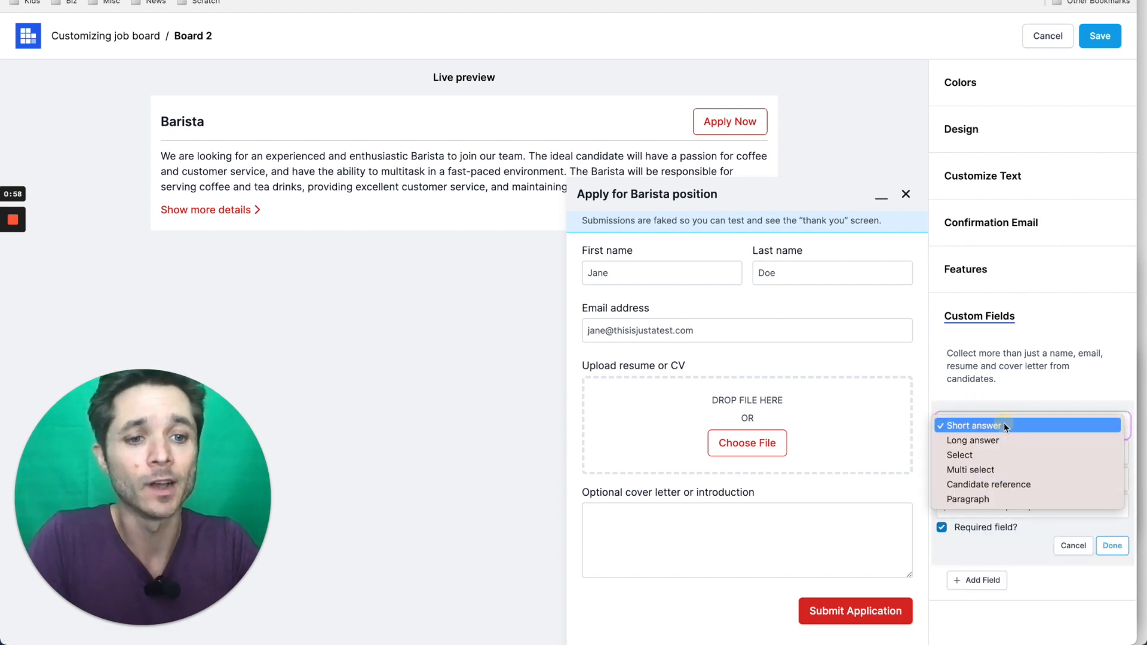
{"action": "left_click", "coordinate": [991, 484]}
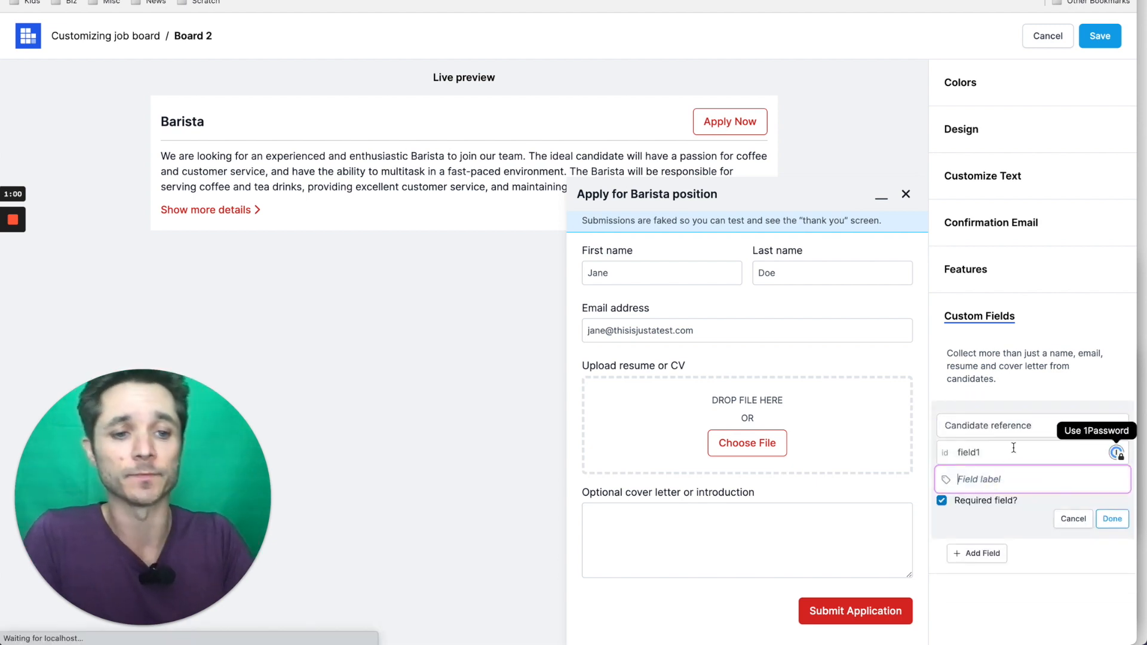
{"action": "type", "text": "Referenc"}
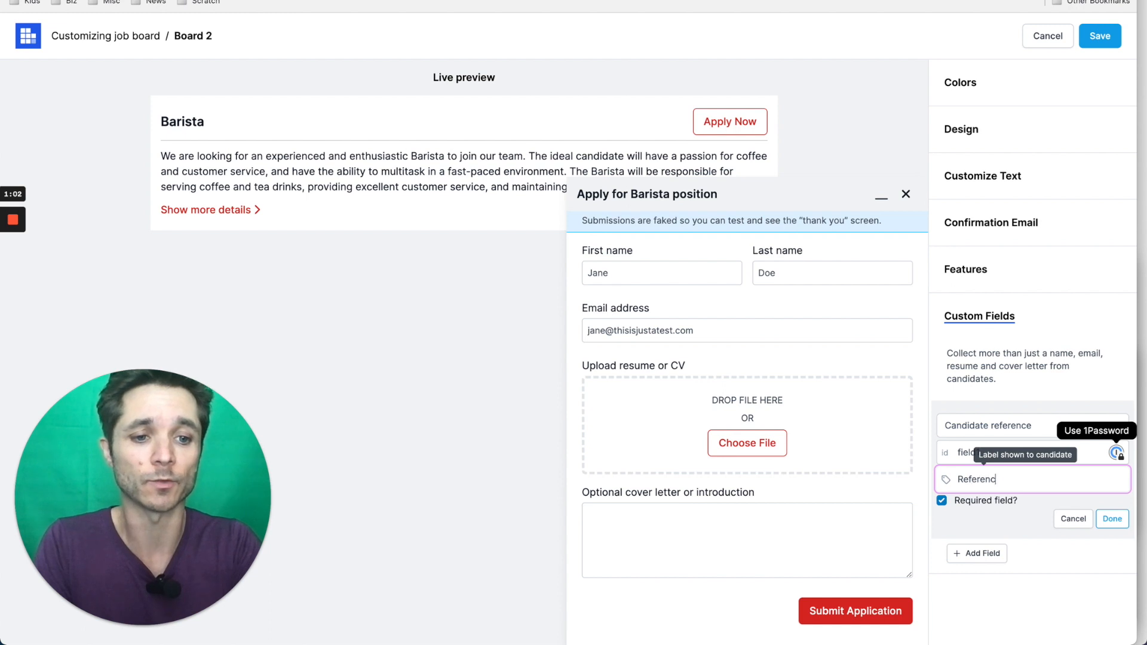
{"action": "type", "text": "e"}
{"action": "left_click", "coordinate": [1112, 520]}
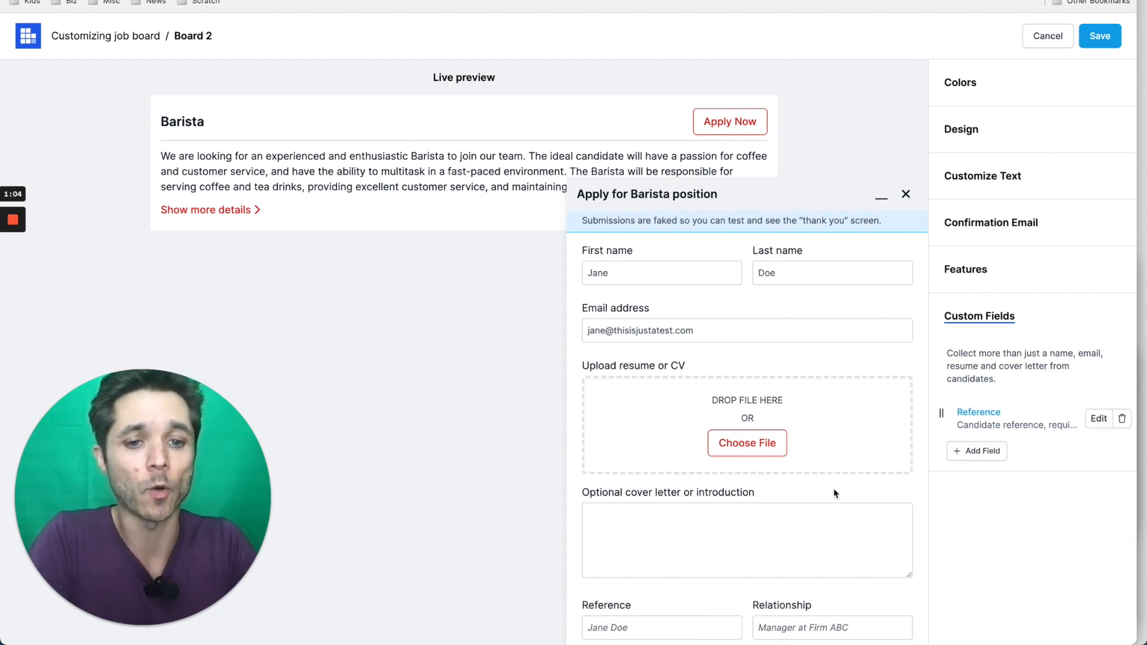
{"action": "scroll", "coordinate": [835, 492], "scroll_direction": "down", "scroll_amount": 3}
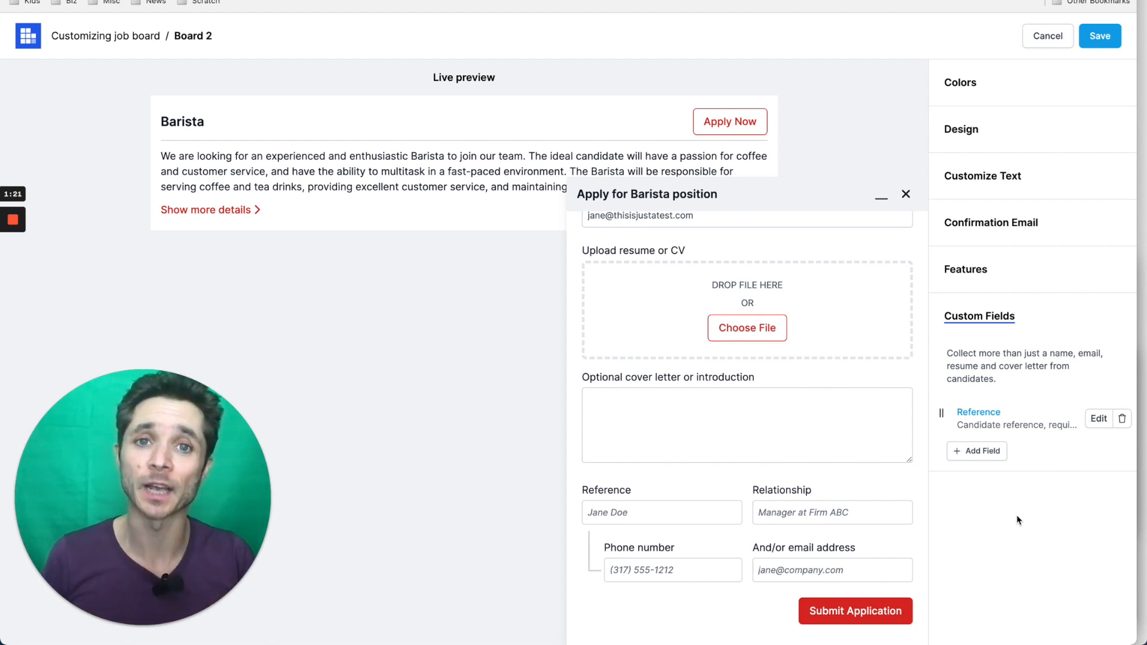
- Add a required Multi select custom field labelled "Availability" with the days Sunday through Saturday as options
{"action": "left_click", "coordinate": [997, 460]}
{"action": "left_click", "coordinate": [1004, 464]}
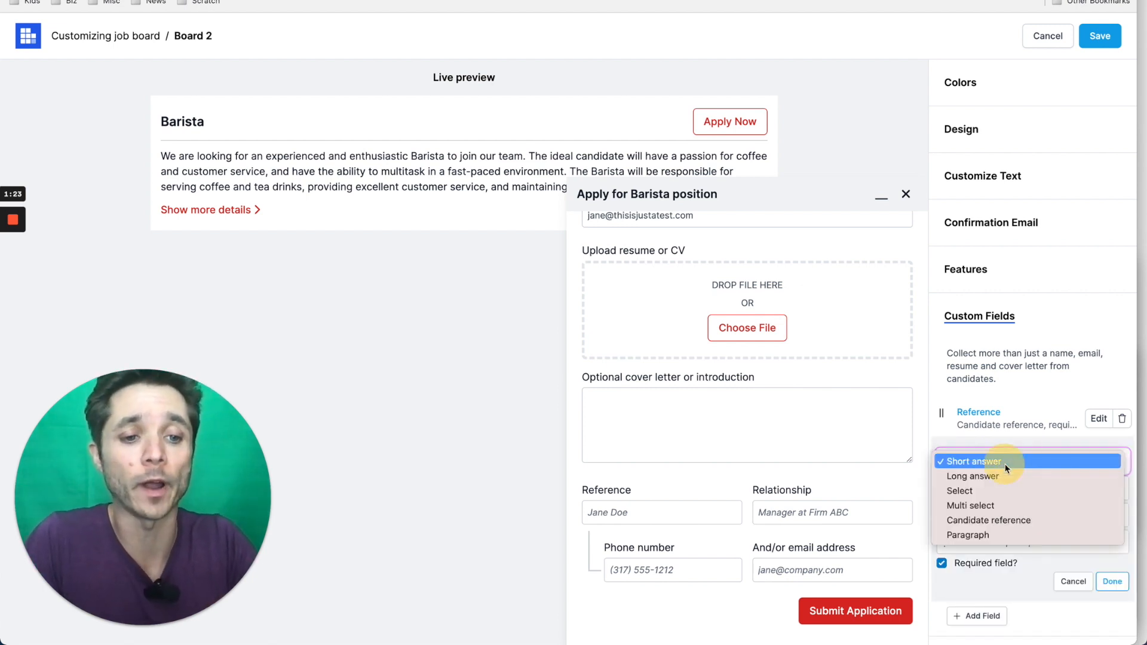
{"action": "left_click", "coordinate": [985, 508]}
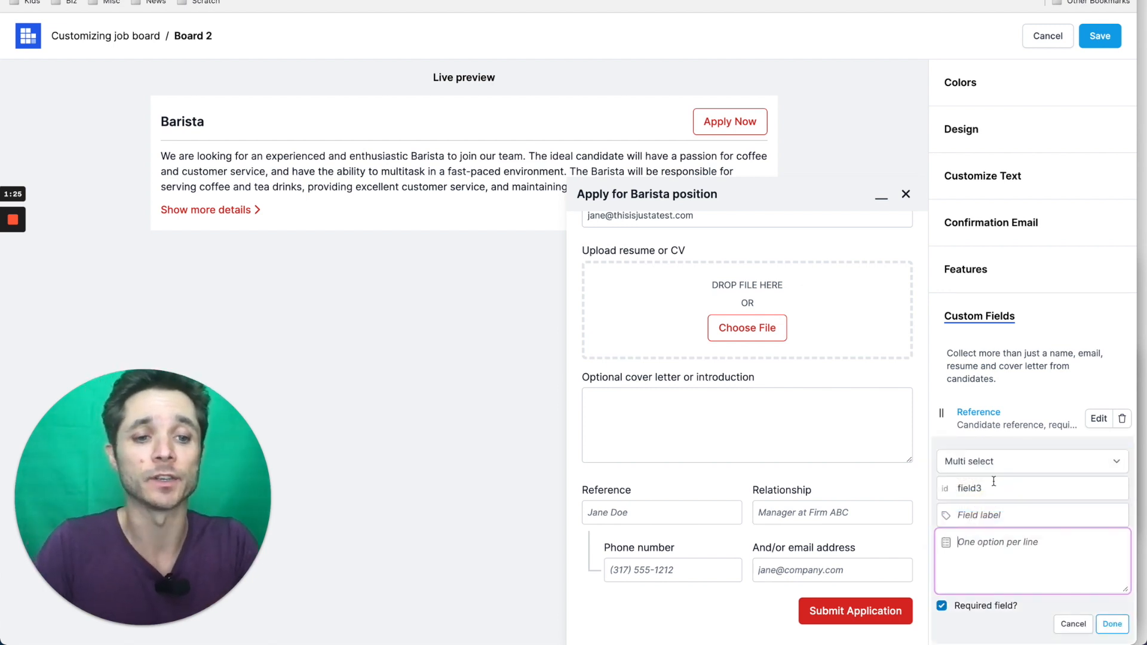
{"action": "left_click", "coordinate": [980, 515]}
{"action": "type", "text": "Availability"}
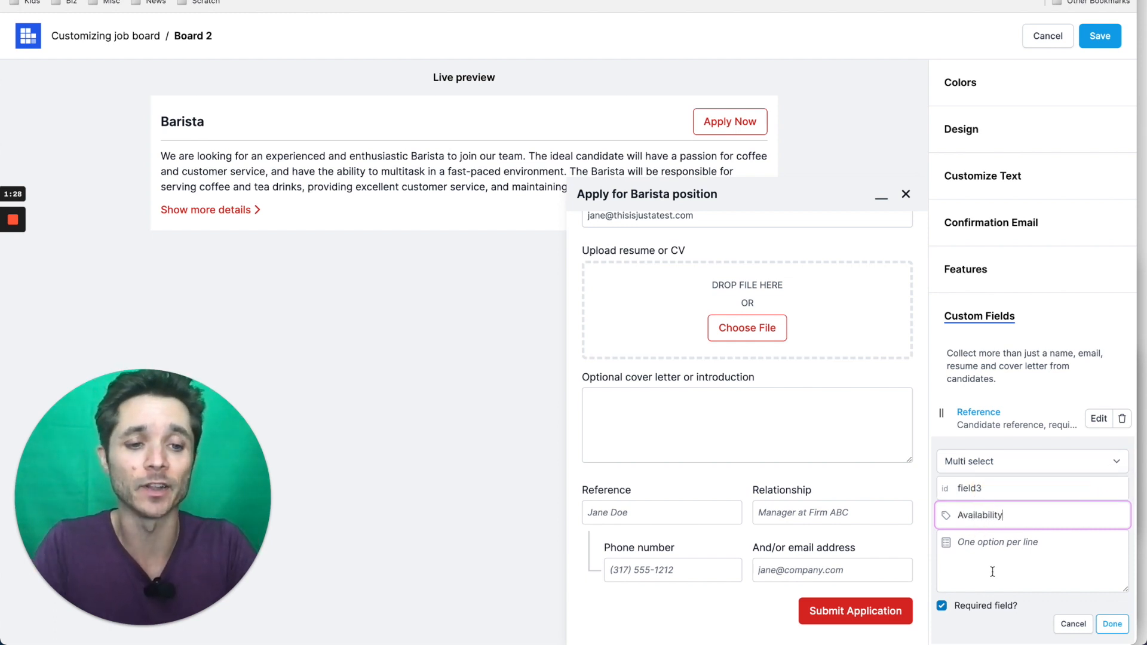
{"action": "left_click", "coordinate": [1035, 556]}
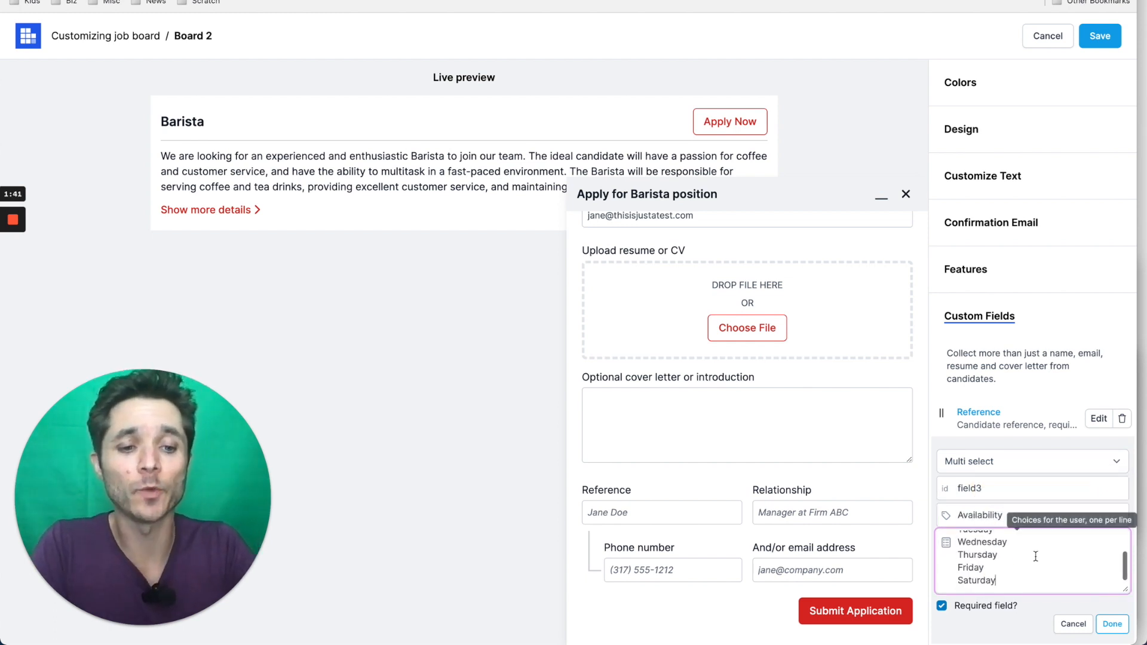
{"action": "scroll", "coordinate": [1035, 556], "scroll_direction": "down", "scroll_amount": 3}
{"action": "scroll", "coordinate": [1010, 501], "scroll_direction": "up", "scroll_amount": 3}
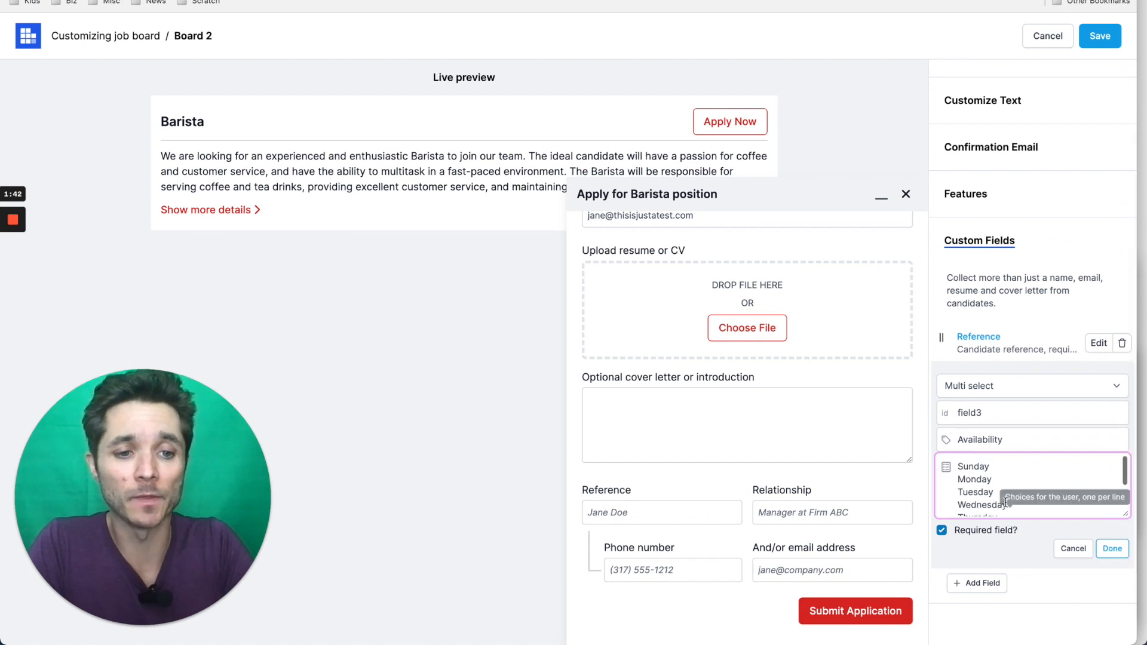
{"action": "left_click", "coordinate": [1112, 548]}
{"action": "scroll", "coordinate": [874, 546], "scroll_direction": "down", "scroll_amount": 3}
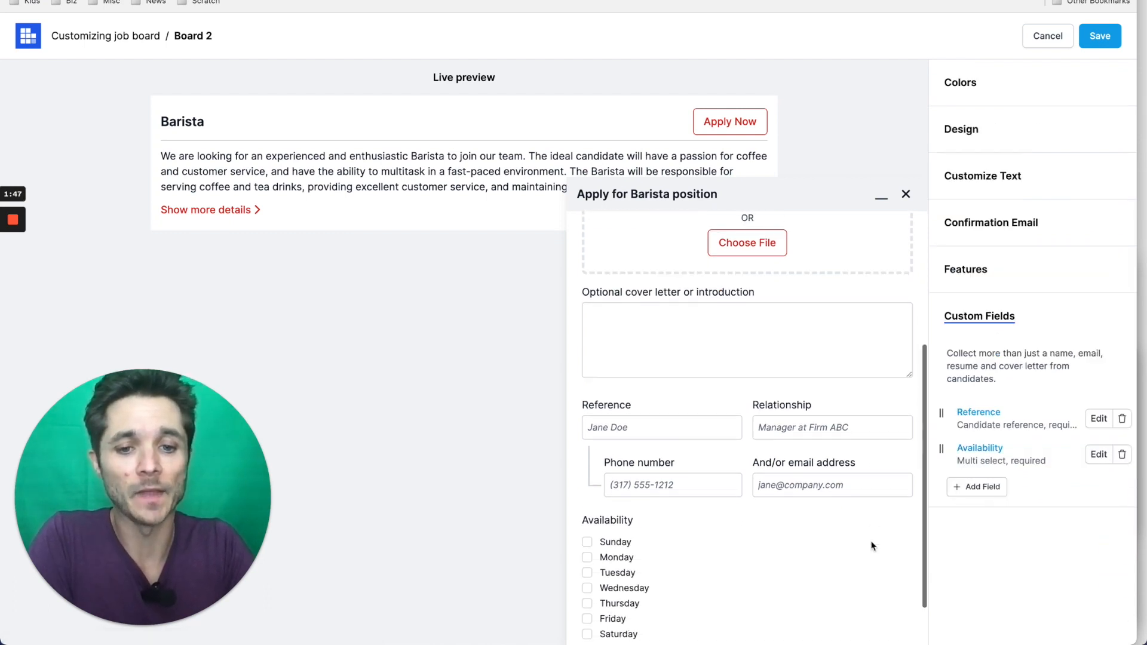
- Test the Availability choices in the application preview by ticking and clearing Monday and Tuesday
{"action": "left_click", "coordinate": [606, 514]}
{"action": "left_click", "coordinate": [609, 499]}
{"action": "left_click", "coordinate": [610, 514]}
{"action": "left_click", "coordinate": [612, 504]}
- Add a required Select field "How many years experience do you have?" with options < 1 year, 1 - 3 years, 4 - 6 years and > 6 years
{"action": "left_click", "coordinate": [986, 486]}
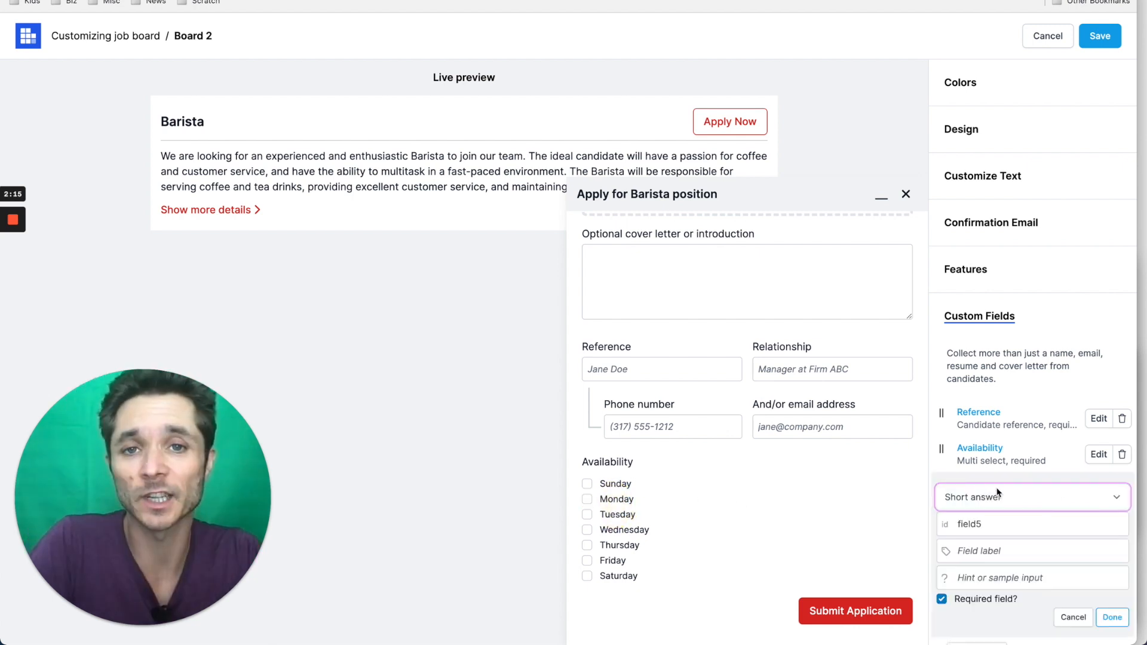
{"action": "left_click", "coordinate": [994, 497]}
{"action": "left_click", "coordinate": [980, 527]}
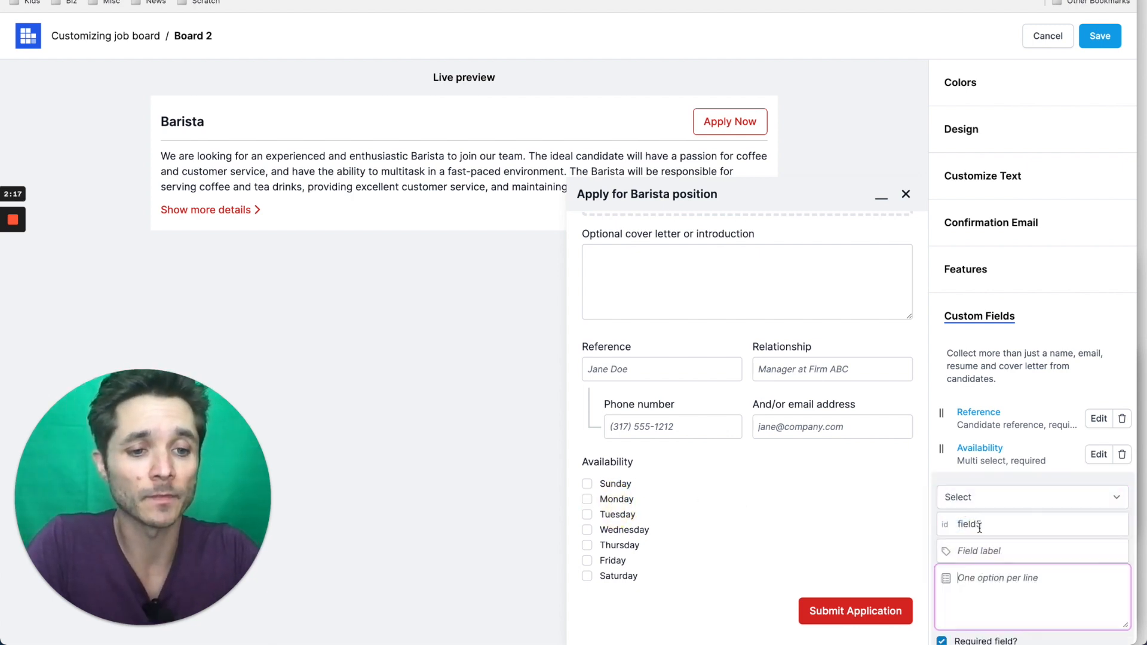
{"action": "type", "text": "How many yea"}
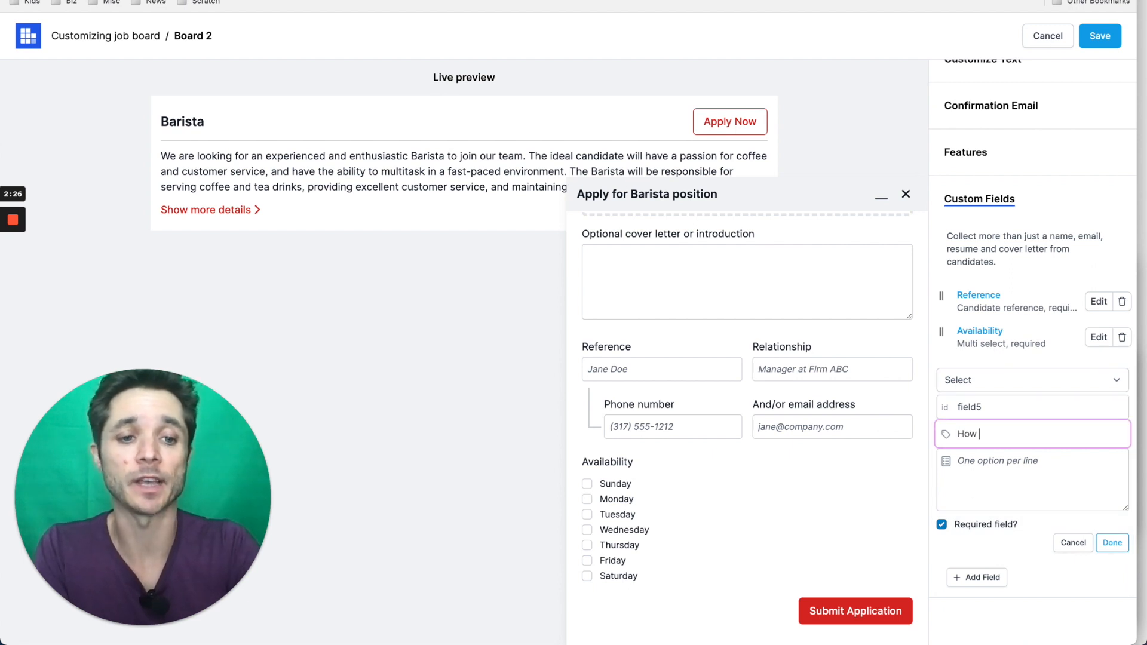
{"action": "type", "text": "rs experience do you hav"}
{"action": "left_click", "coordinate": [1003, 469]}
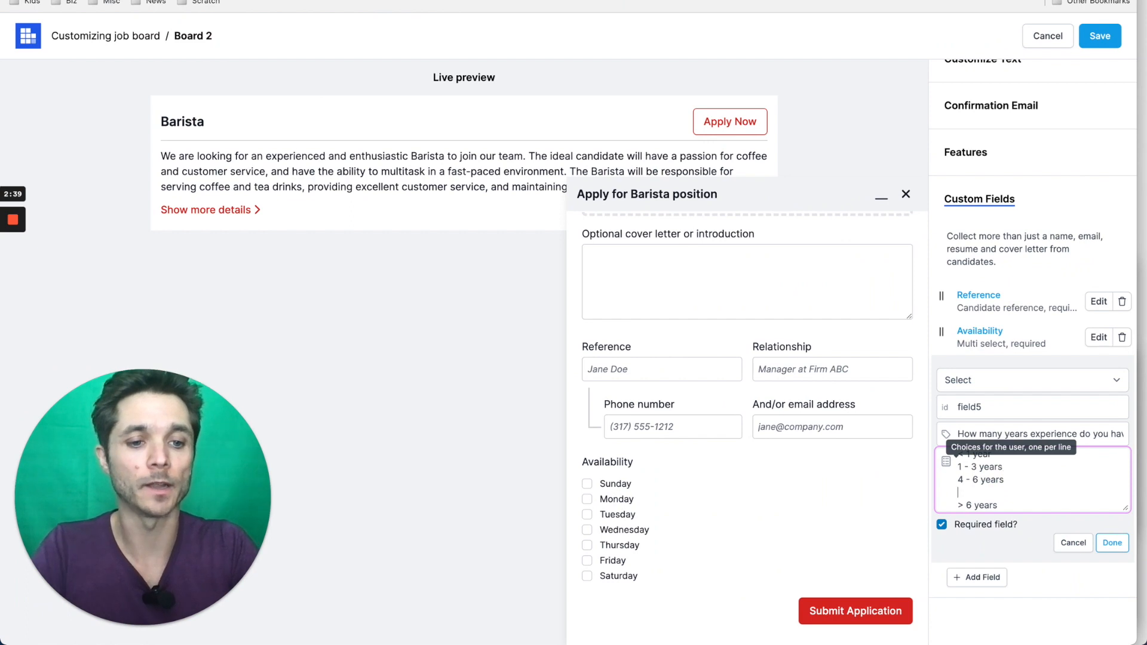
{"action": "key", "text": "BackSpace"}
{"action": "left_click", "coordinate": [1112, 543]}
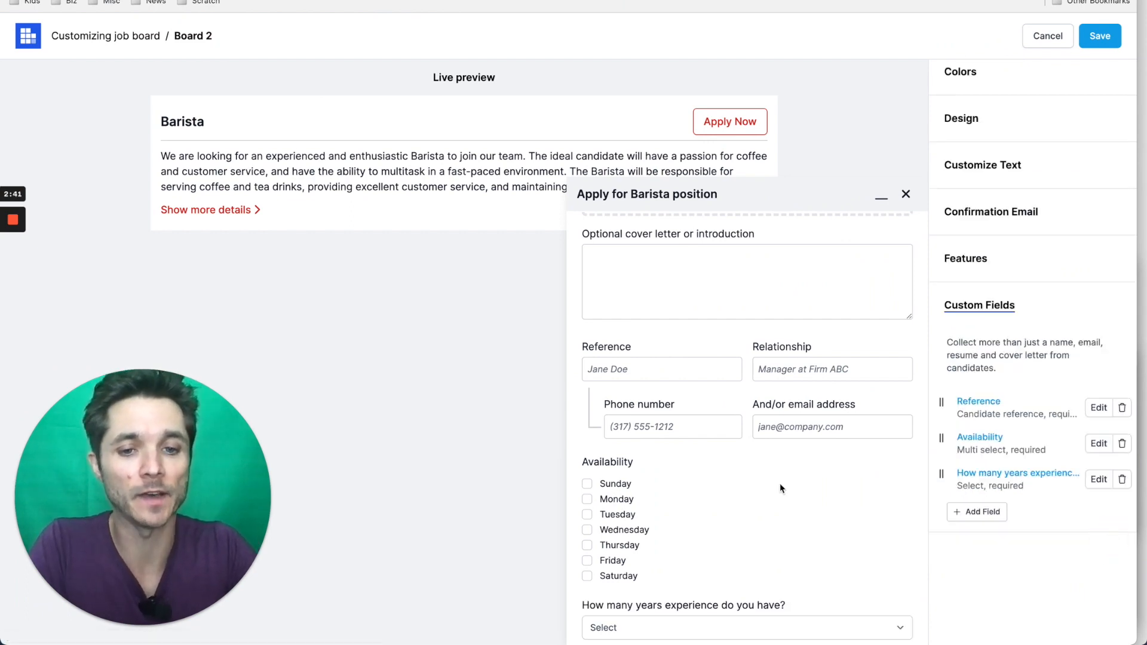
- Check the choices of the years-of-experience question in the application preview
{"action": "scroll", "coordinate": [781, 487], "scroll_direction": "down", "scroll_amount": 2}
{"action": "left_click", "coordinate": [656, 578]}
{"action": "left_click", "coordinate": [683, 511]}
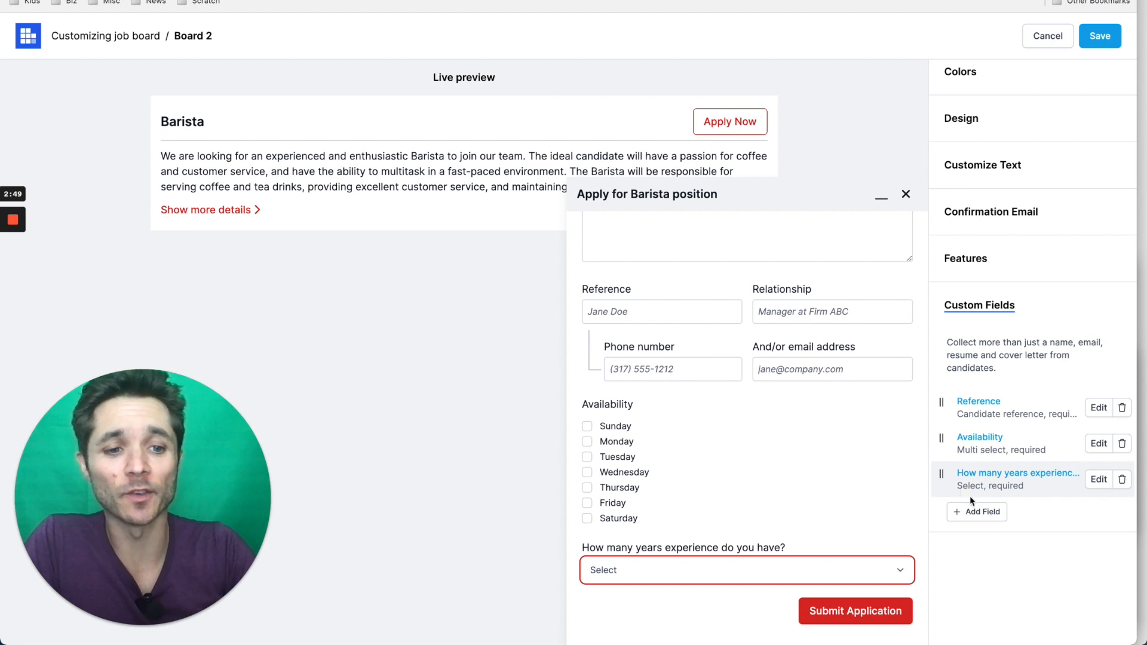
- Add an optional Long answer field "Tell us something interesting about yourself" with the hint "Hobbies, books, etc. Something to get a conversation going"
{"action": "left_click", "coordinate": [977, 512]}
{"action": "scroll", "coordinate": [1033, 501], "scroll_direction": "down", "scroll_amount": 3}
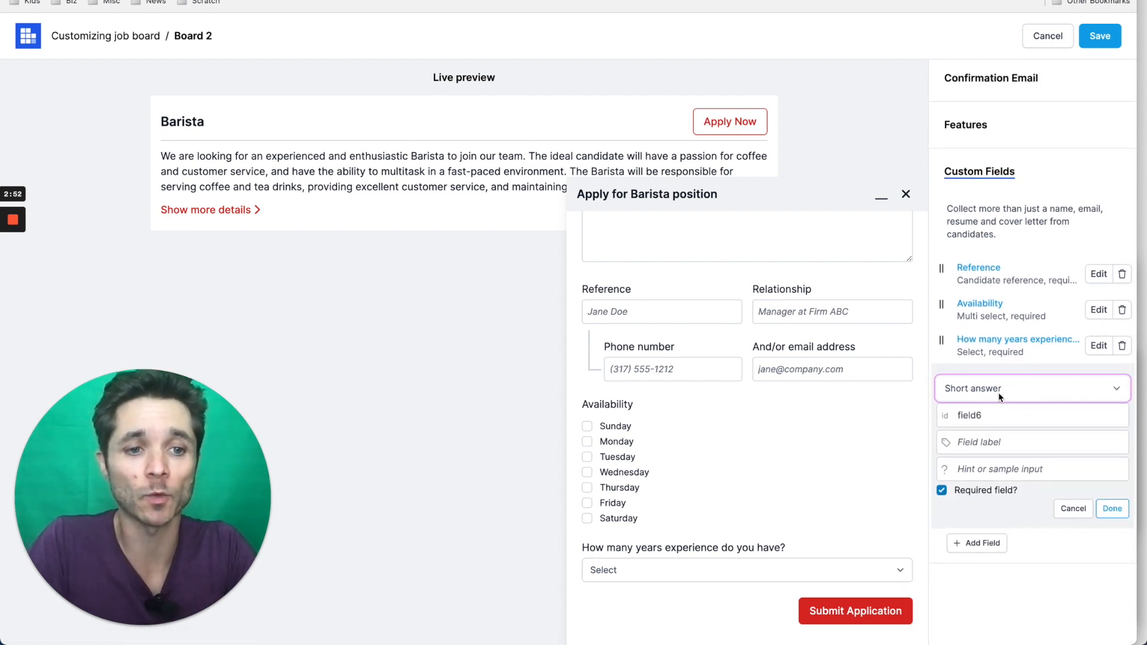
{"action": "left_click", "coordinate": [999, 396]}
{"action": "left_click", "coordinate": [989, 403]}
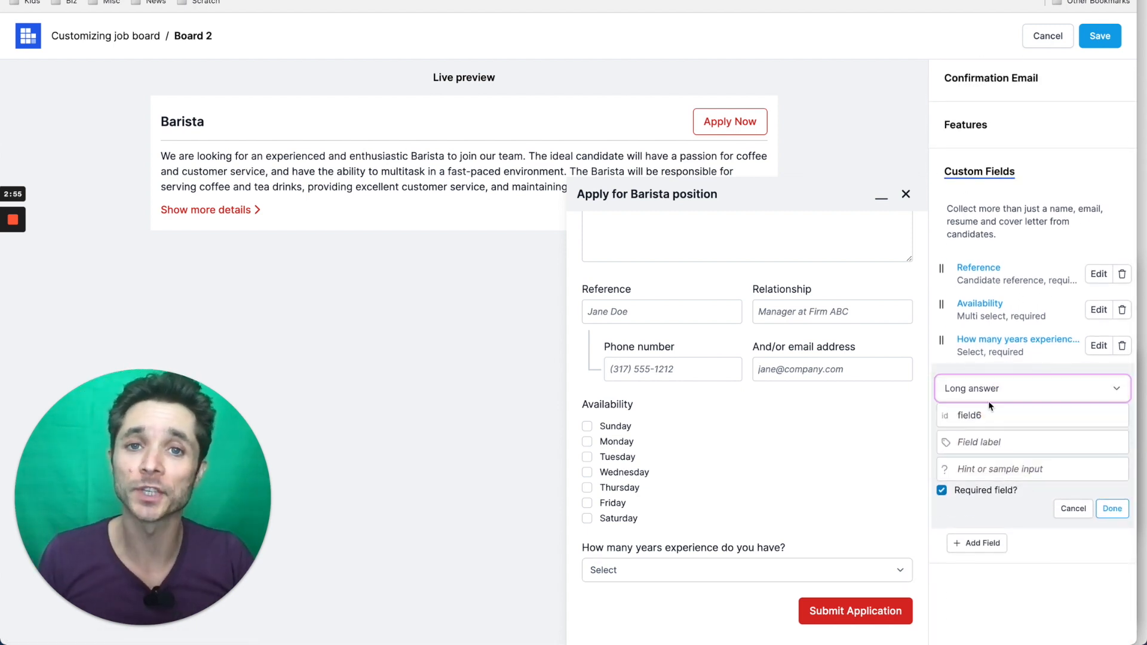
{"action": "left_click", "coordinate": [992, 442]}
{"action": "type", "text": "Tell us something interes"}
{"action": "type", "text": "ting about you"}
{"action": "key", "text": "Tab"}
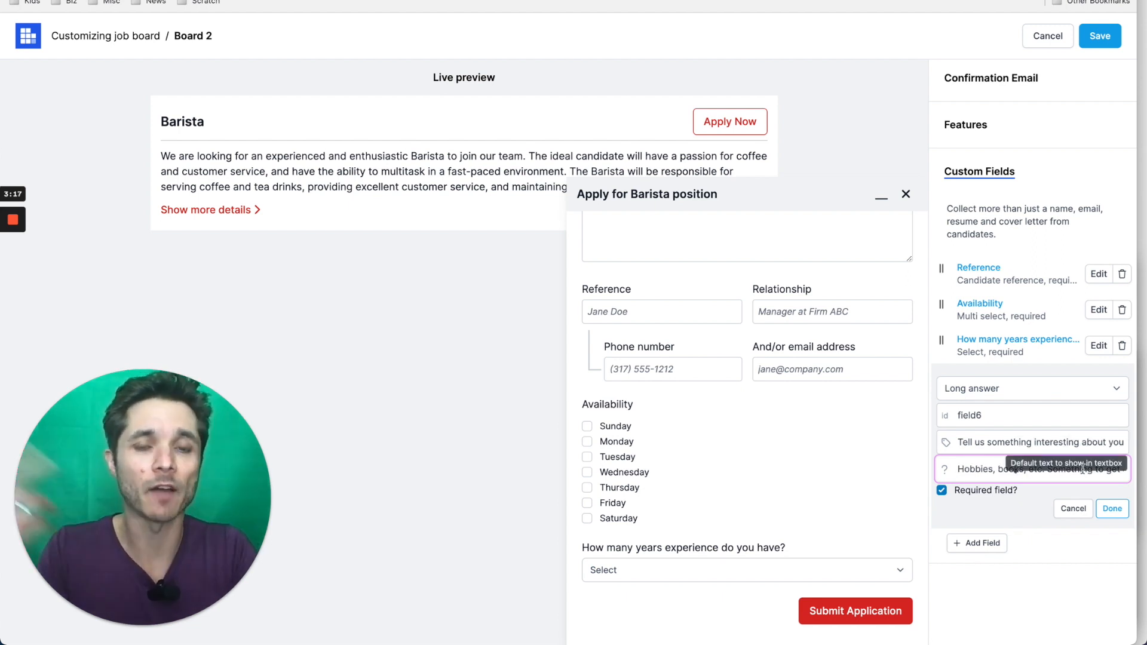
{"action": "left_click", "coordinate": [997, 491]}
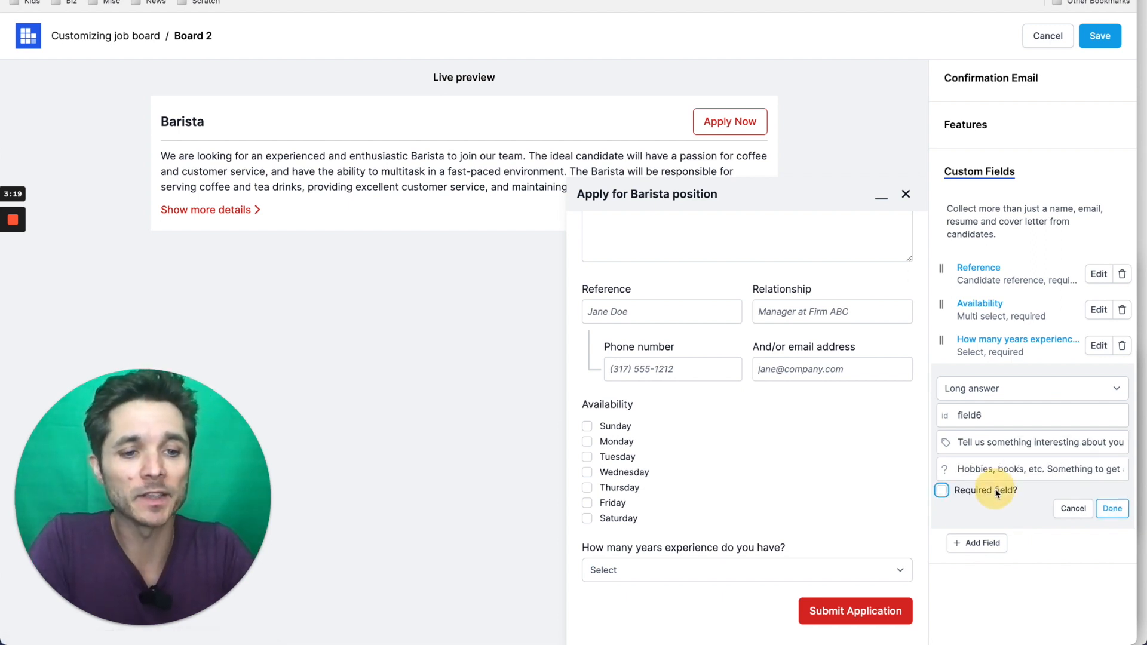
{"action": "left_click", "coordinate": [1112, 509]}
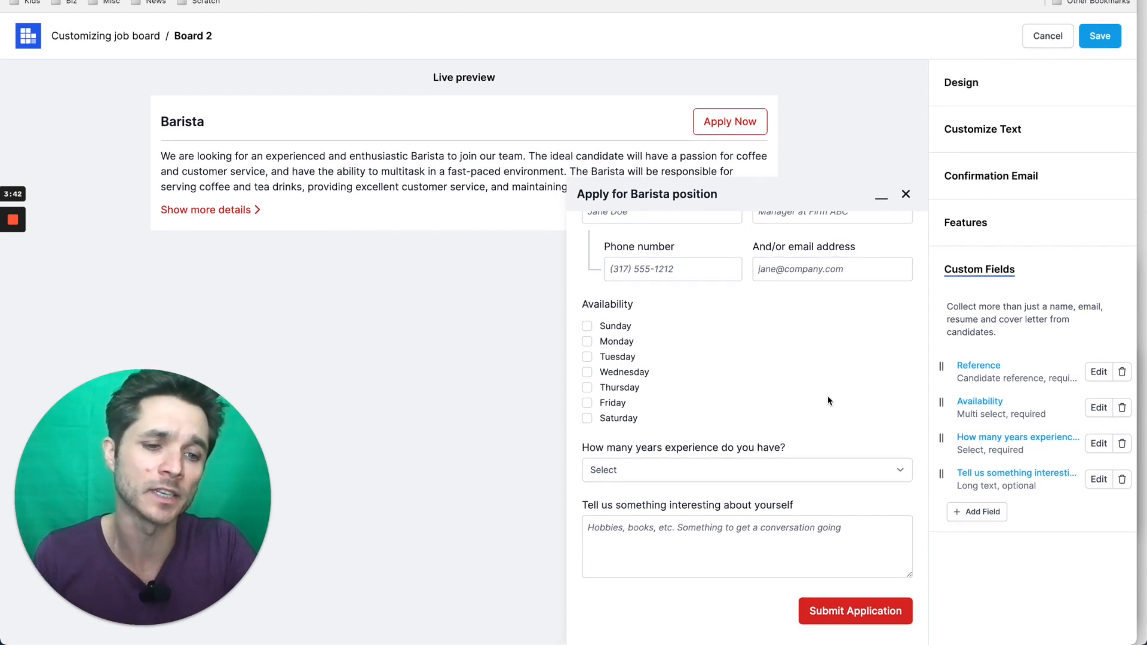
- Add a Paragraph field headlined "Availability disclaimer" and paste the text about 24/7 support coverage and occasional shifts
{"action": "left_click", "coordinate": [979, 512]}
{"action": "scroll", "coordinate": [1016, 518], "scroll_direction": "down", "scroll_amount": 3}
{"action": "left_click", "coordinate": [1007, 363]}
{"action": "left_click", "coordinate": [986, 437]}
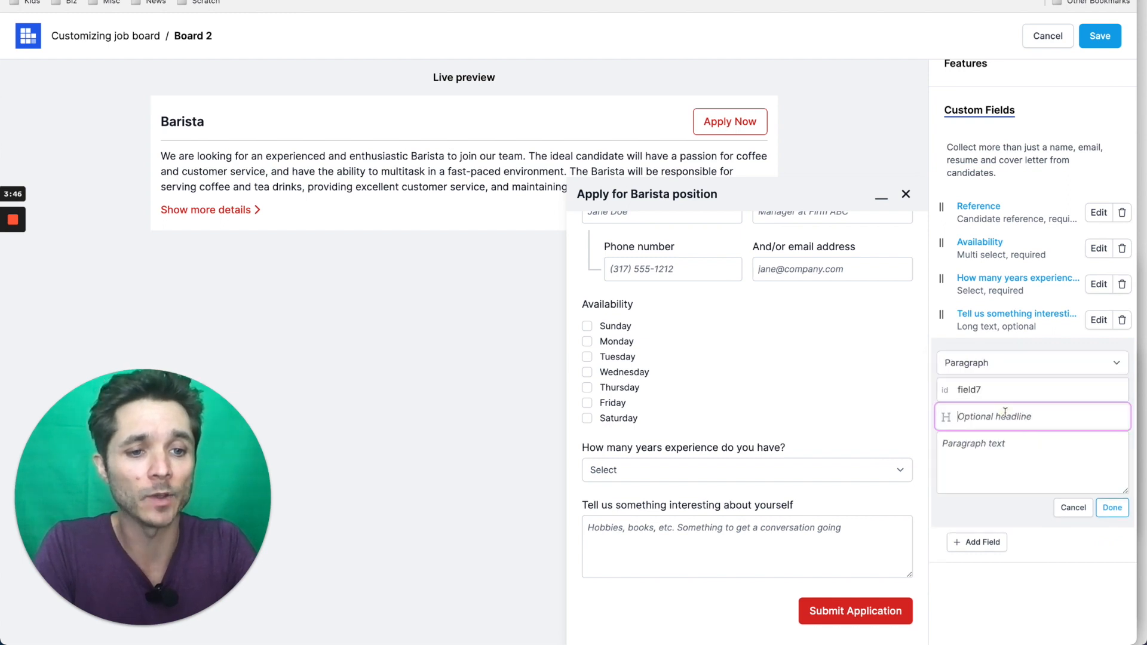
{"action": "left_click", "coordinate": [1005, 417]}
{"action": "type", "text": "Availabil"}
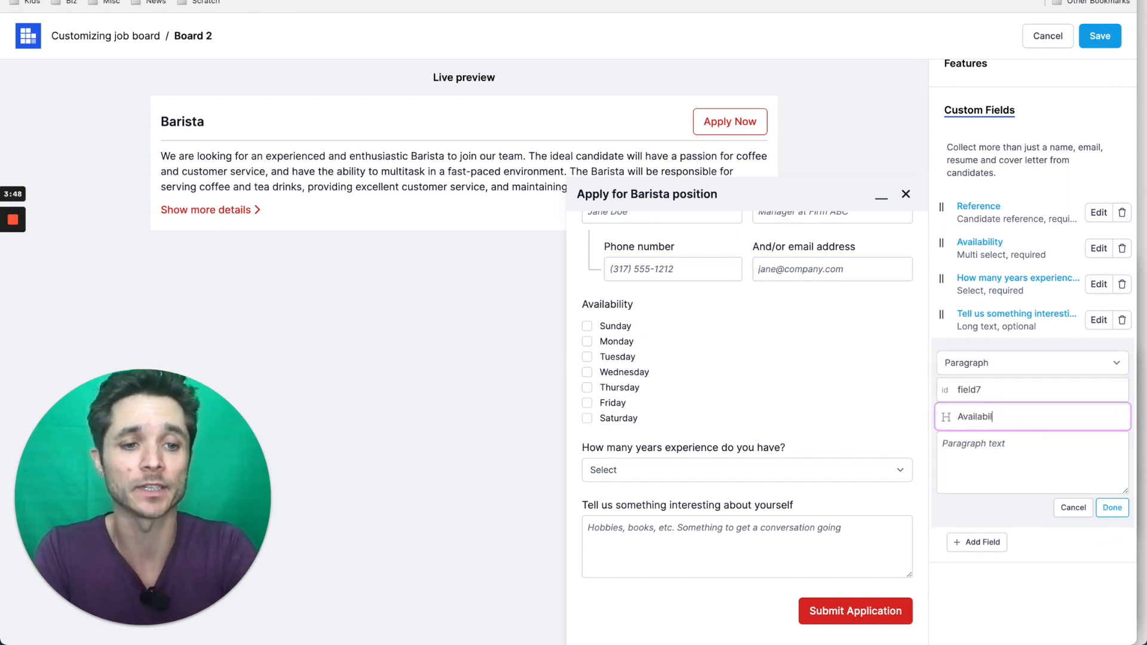
{"action": "type", "text": "ity disclaimer"}
{"action": "left_click", "coordinate": [1012, 450]}
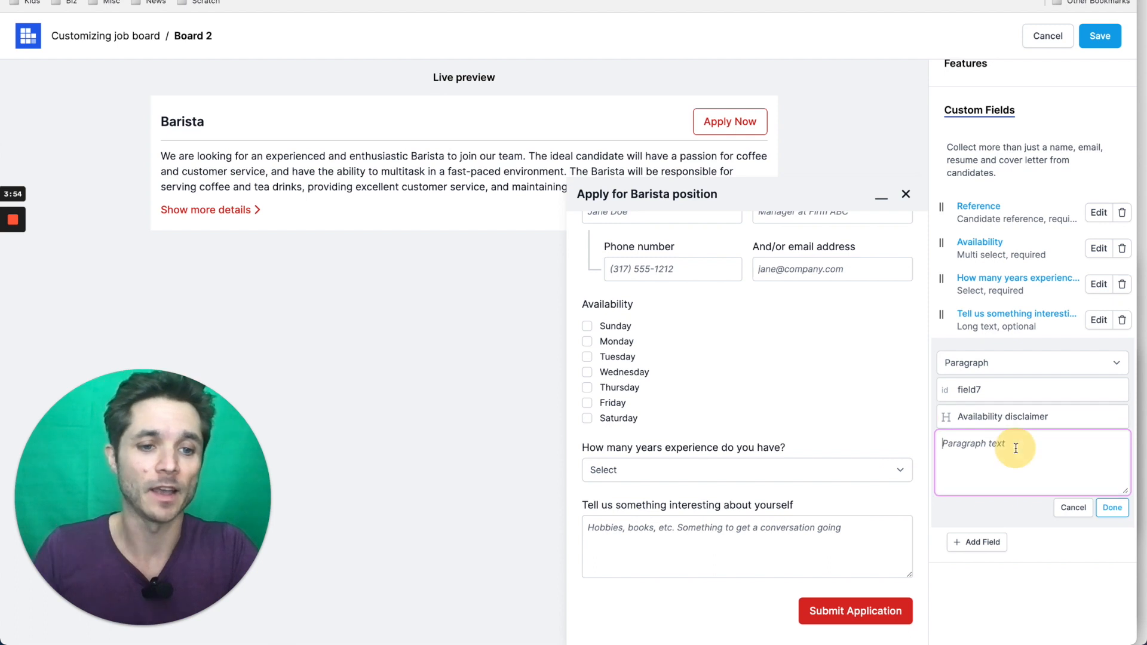
{"action": "key", "text": "ctrl+v"}
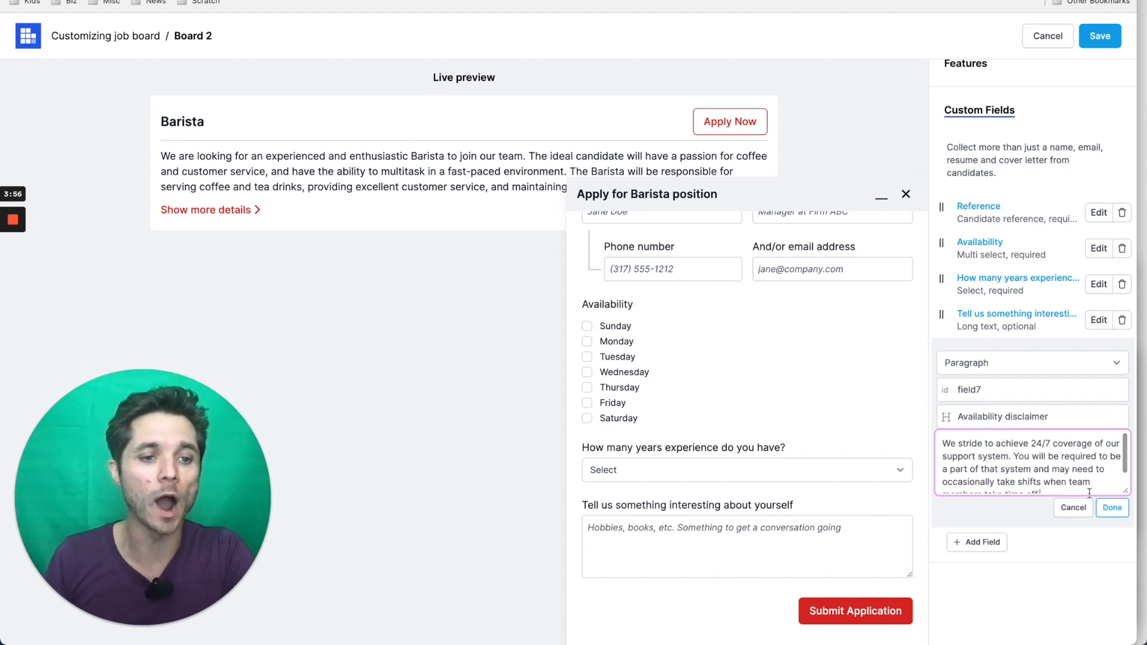
{"action": "left_click", "coordinate": [1112, 507]}
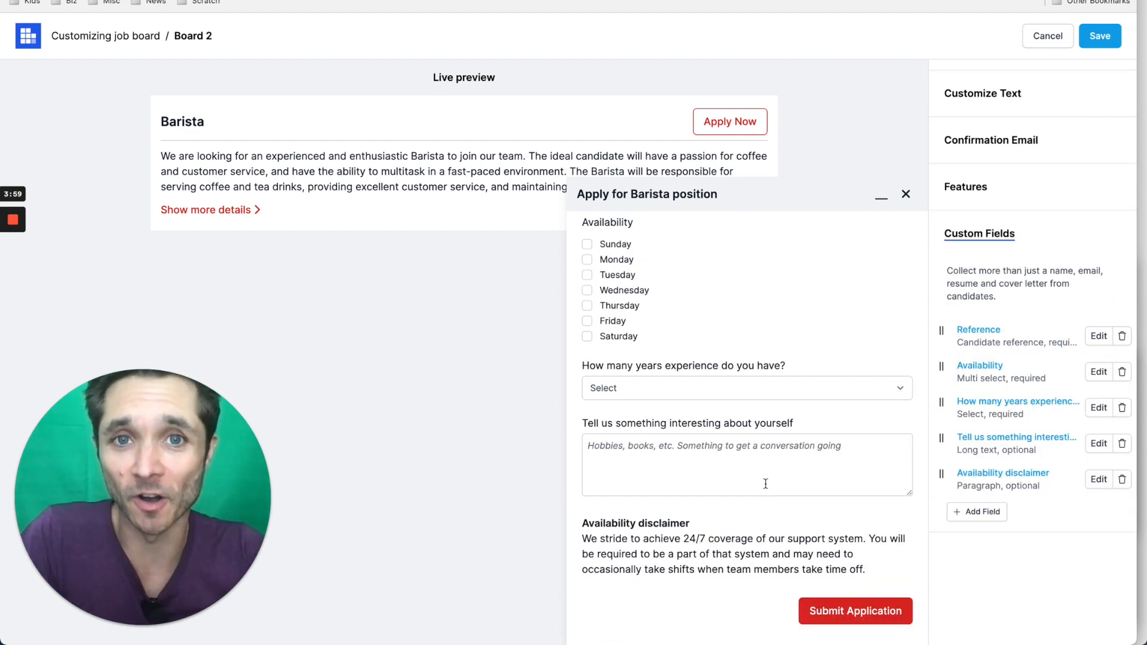
- Move the Availability disclaimer between the Reference and Availability fields and check the new order in the application preview
{"action": "scroll", "coordinate": [771, 428], "scroll_direction": "up", "scroll_amount": 3}
{"action": "scroll", "coordinate": [771, 428], "scroll_direction": "down", "scroll_amount": 2}
{"action": "scroll", "coordinate": [771, 427], "scroll_direction": "down", "scroll_amount": 1}
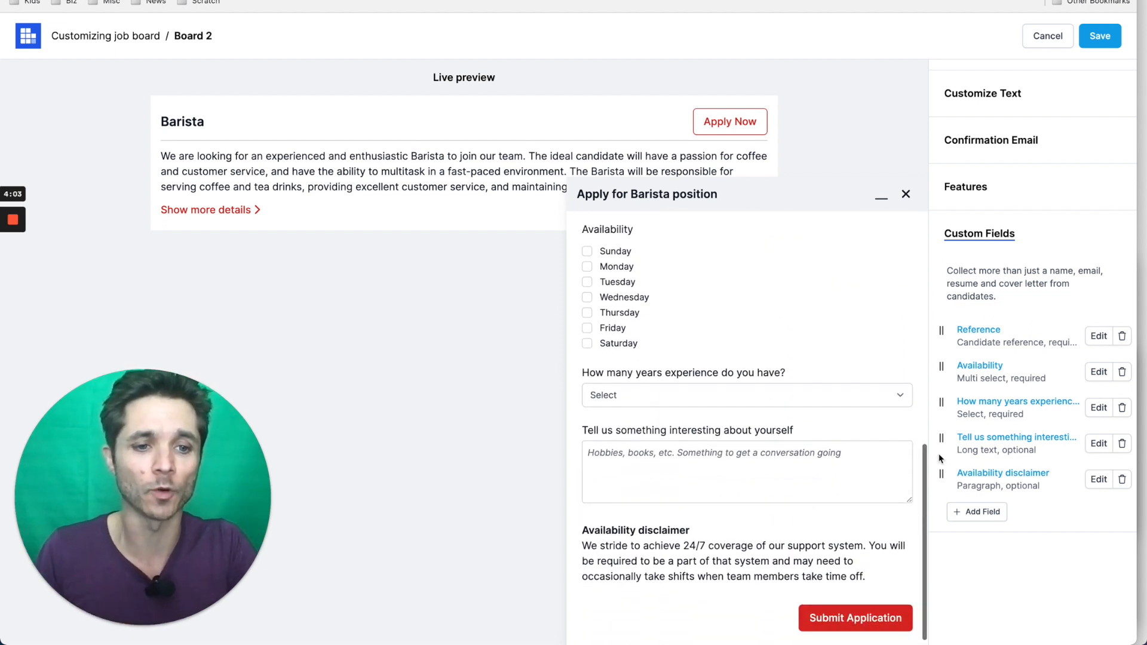
{"action": "left_click_drag", "start_coordinate": [941, 472], "coordinate": [942, 370]}
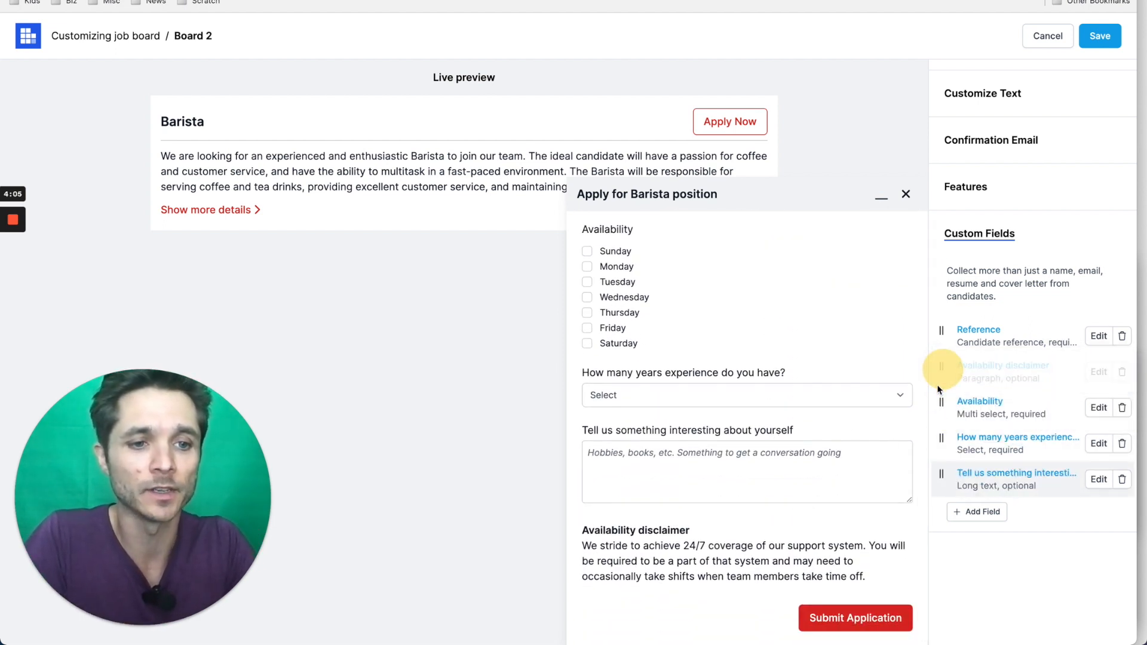
{"action": "scroll", "coordinate": [791, 381], "scroll_direction": "up", "scroll_amount": 2}
{"action": "scroll", "coordinate": [791, 381], "scroll_direction": "up", "scroll_amount": 1}
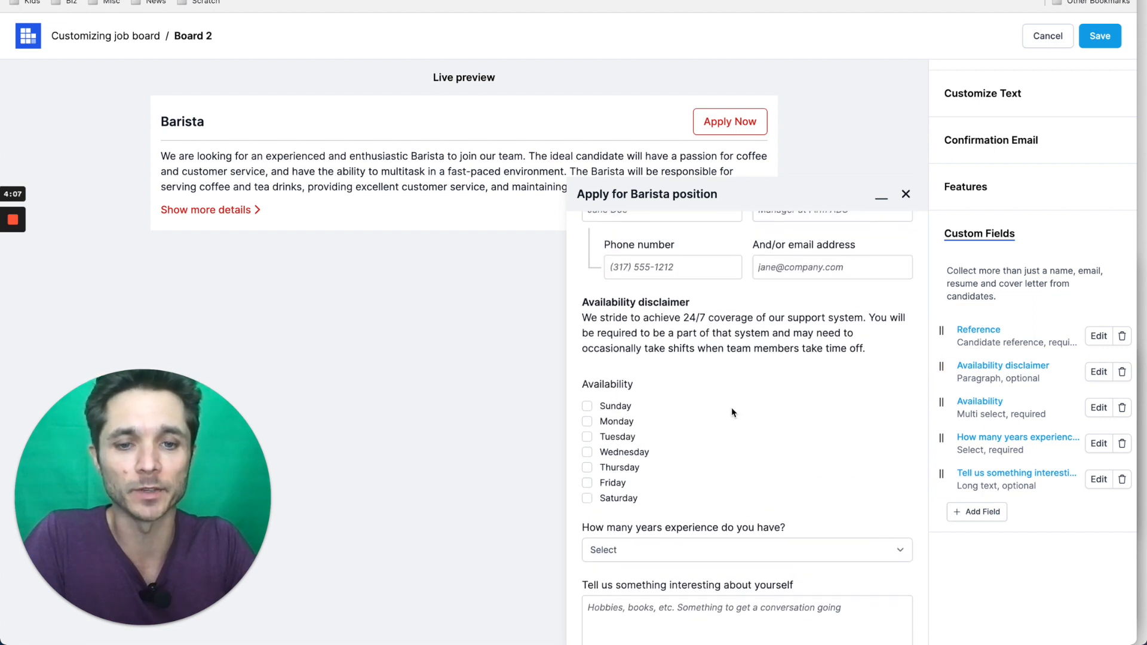
- Submit the blank application in the preview to test its required fields, and save the job board
{"action": "scroll", "coordinate": [776, 424], "scroll_direction": "down", "scroll_amount": 3}
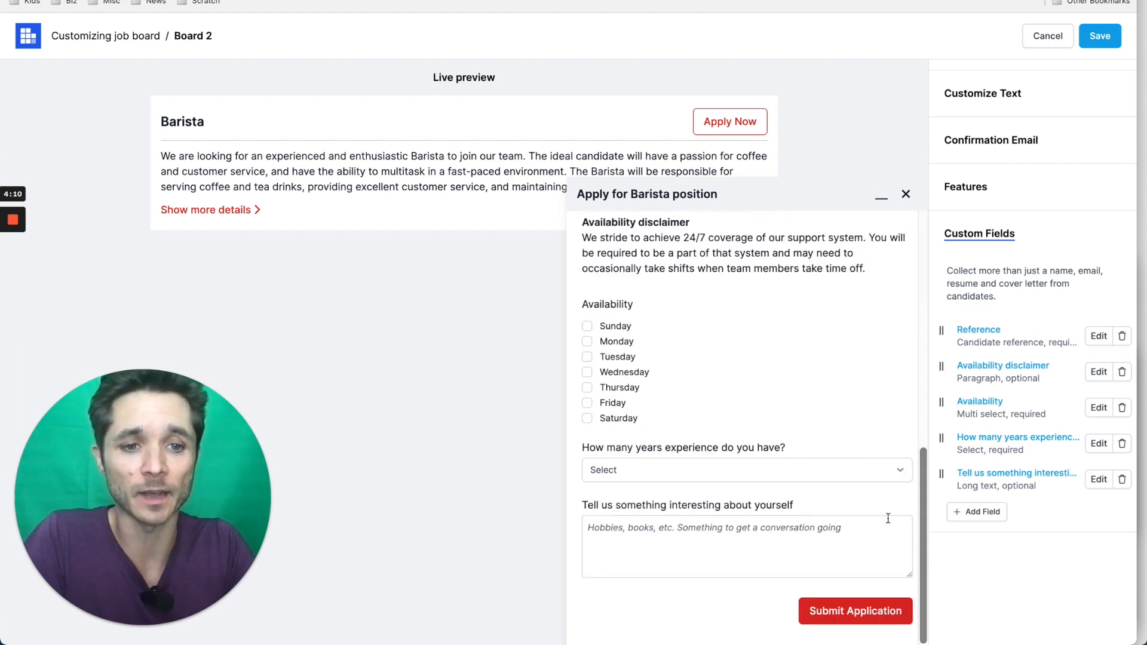
{"action": "scroll", "coordinate": [781, 458], "scroll_direction": "up", "scroll_amount": 7}
{"action": "scroll", "coordinate": [781, 459], "scroll_direction": "down", "scroll_amount": 7}
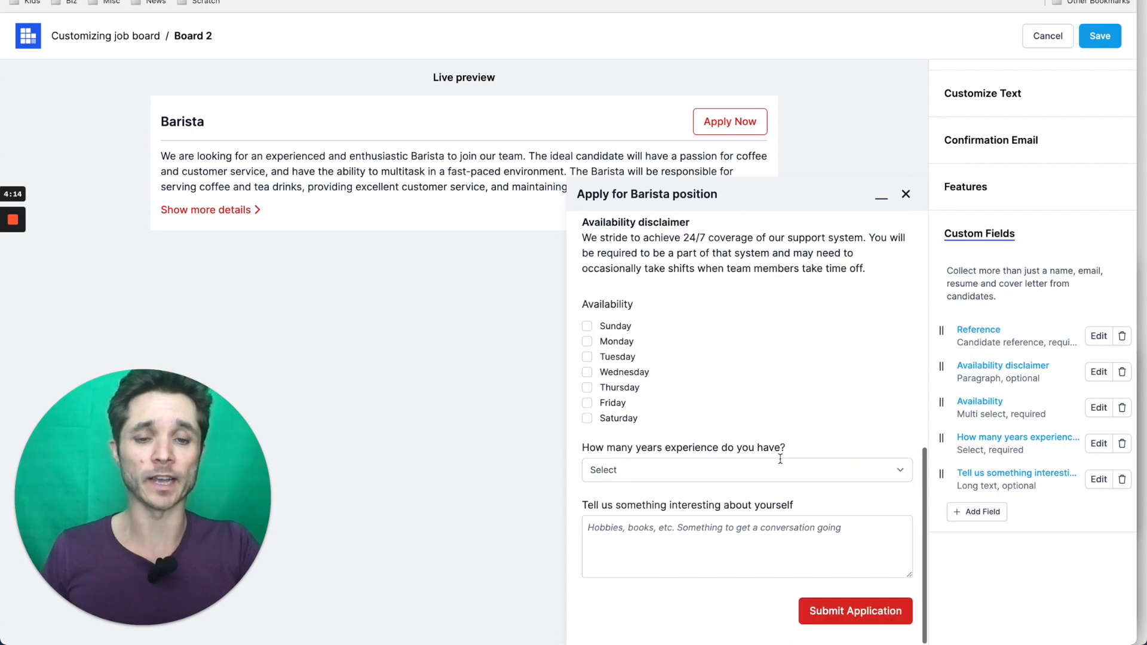
{"action": "left_click", "coordinate": [829, 606]}
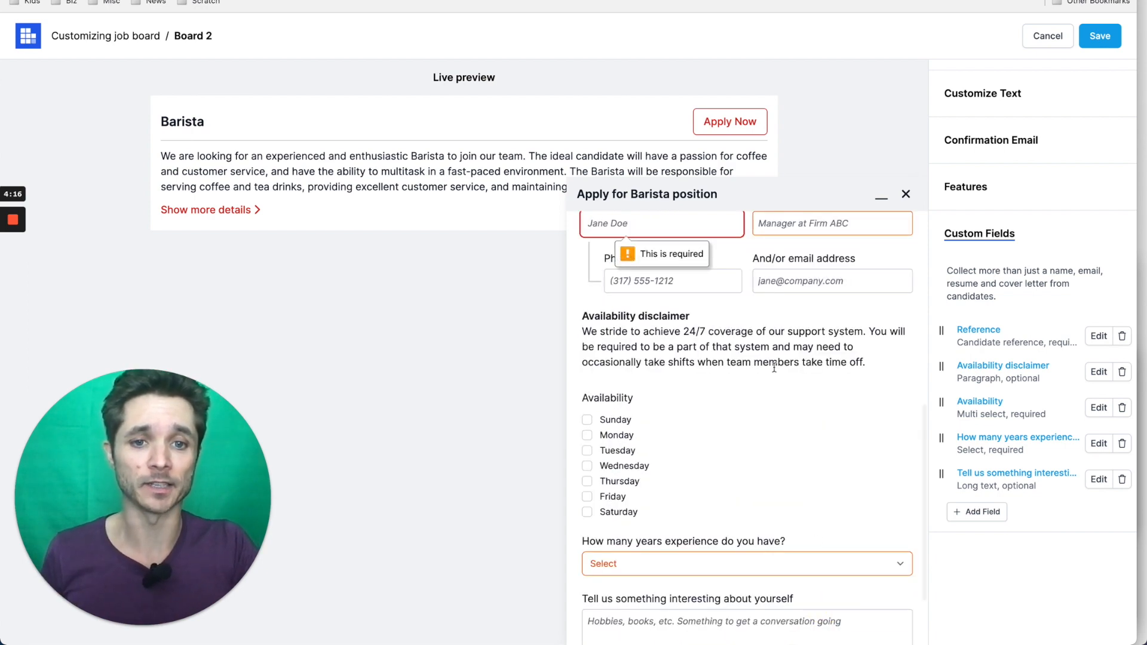
{"action": "scroll", "coordinate": [773, 365], "scroll_direction": "up", "scroll_amount": 4}
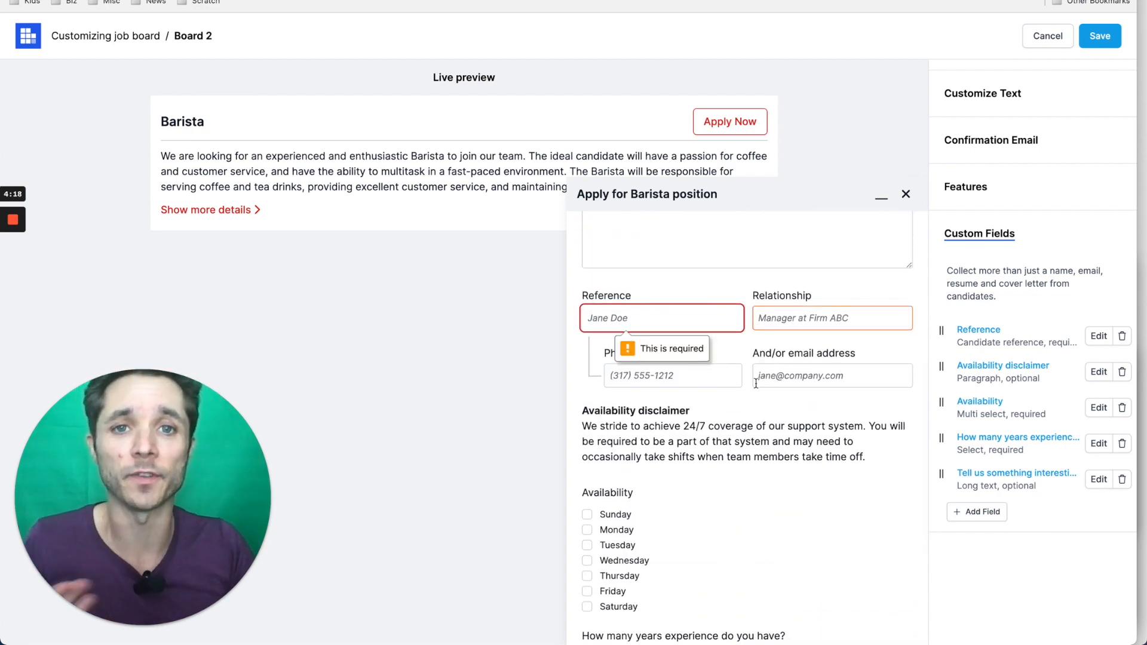
{"action": "scroll", "coordinate": [756, 387], "scroll_direction": "down", "scroll_amount": 7}
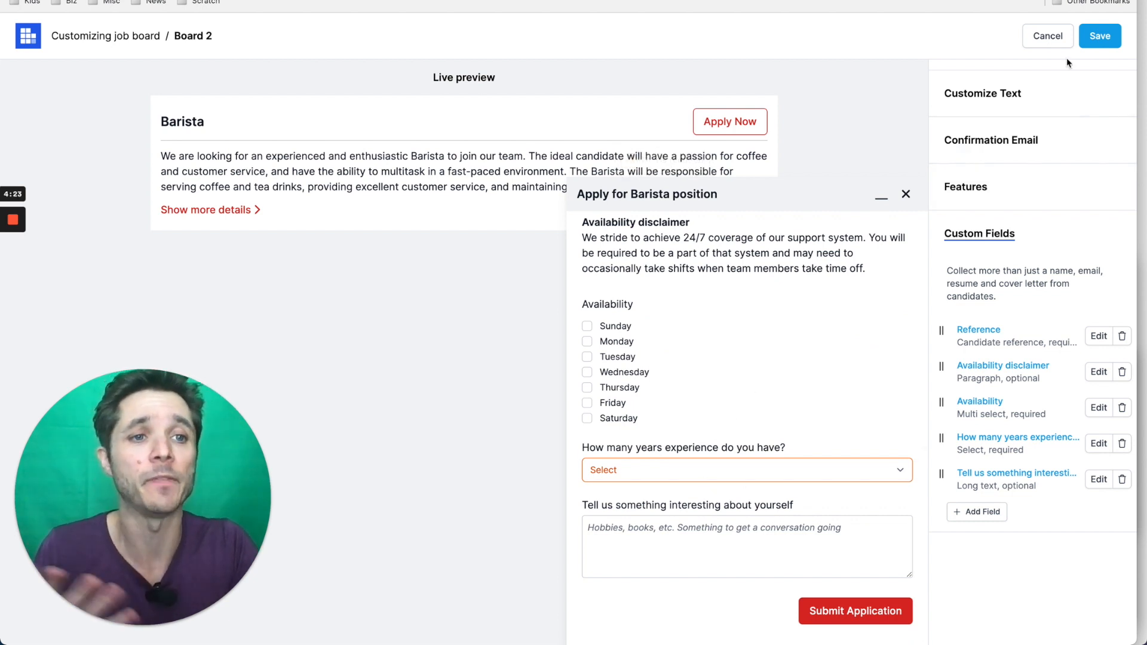
{"action": "left_click", "coordinate": [1100, 36]}
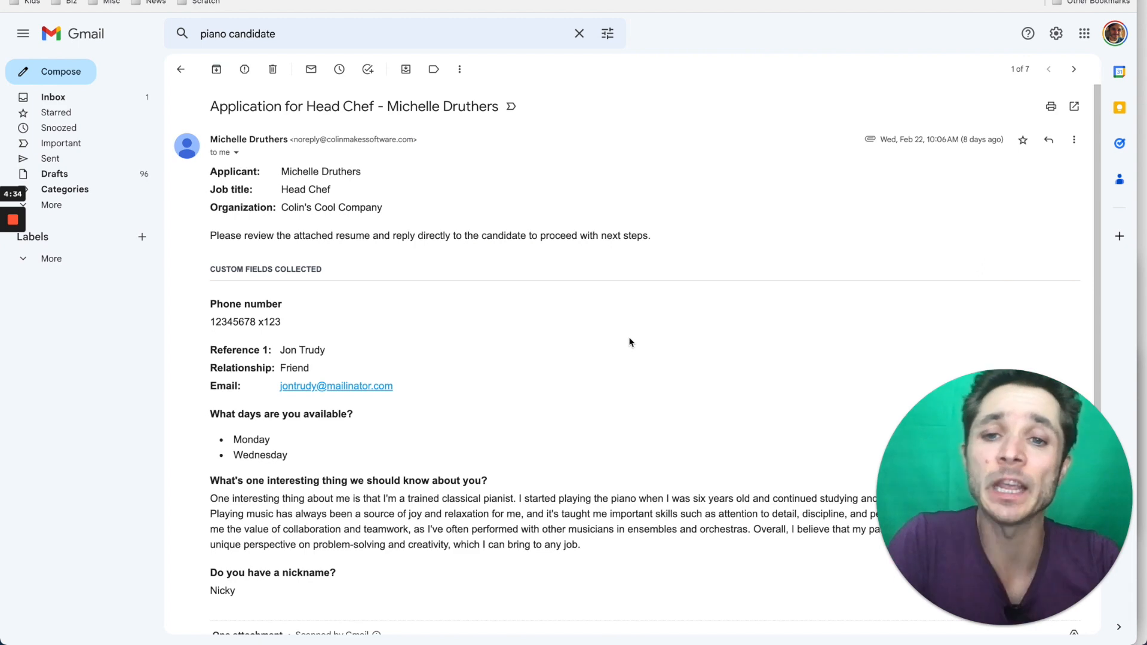
- Switch to Gmail and examine the Head Chef application email, from the collected custom fields to the attached resume
{"action": "scroll", "coordinate": [631, 342], "scroll_direction": "down", "scroll_amount": 1}
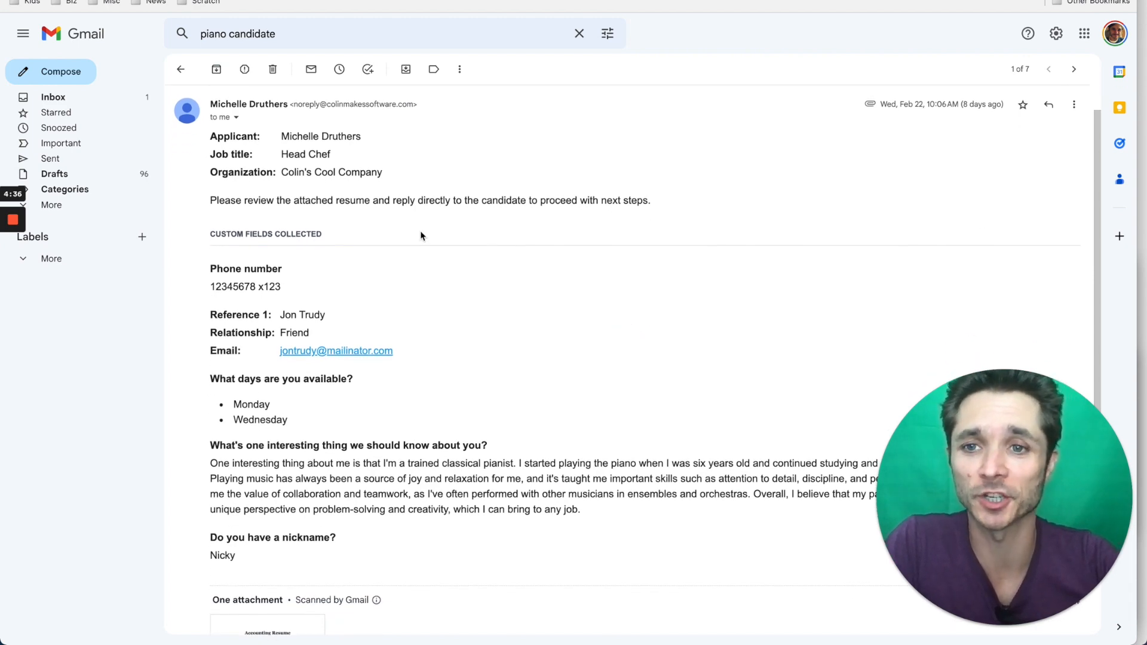
{"action": "scroll", "coordinate": [421, 236], "scroll_direction": "down", "scroll_amount": 2}
{"action": "scroll", "coordinate": [421, 236], "scroll_direction": "down", "scroll_amount": 2}
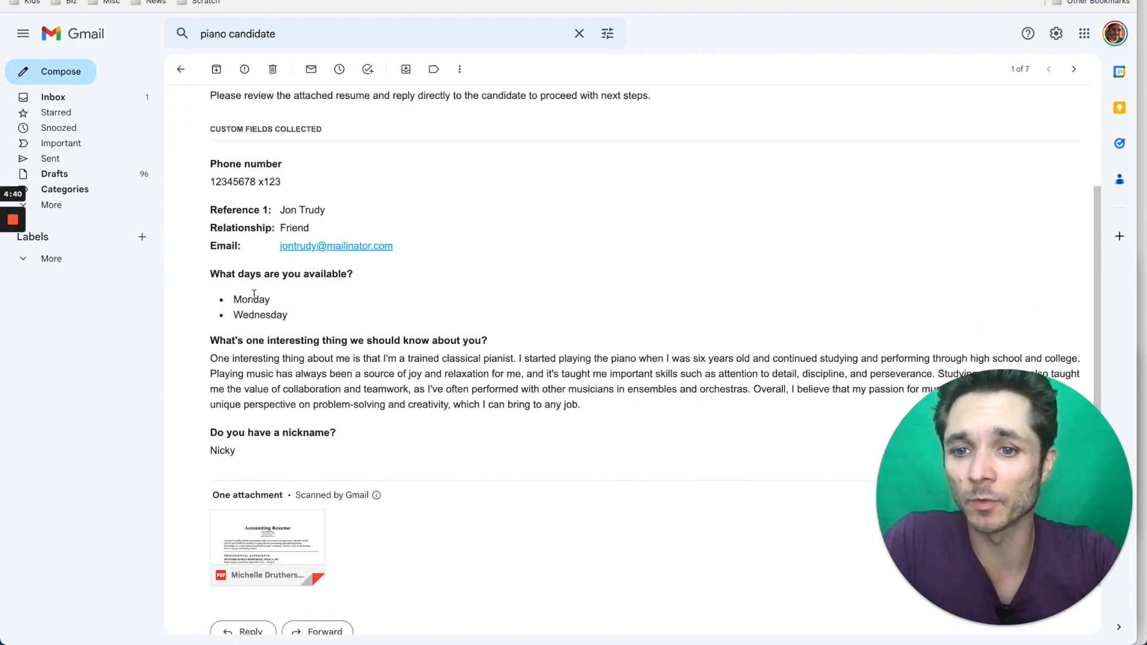
{"action": "left_click_drag", "start_coordinate": [267, 401], "coordinate": [261, 340]}
{"action": "left_click", "coordinate": [268, 353]}
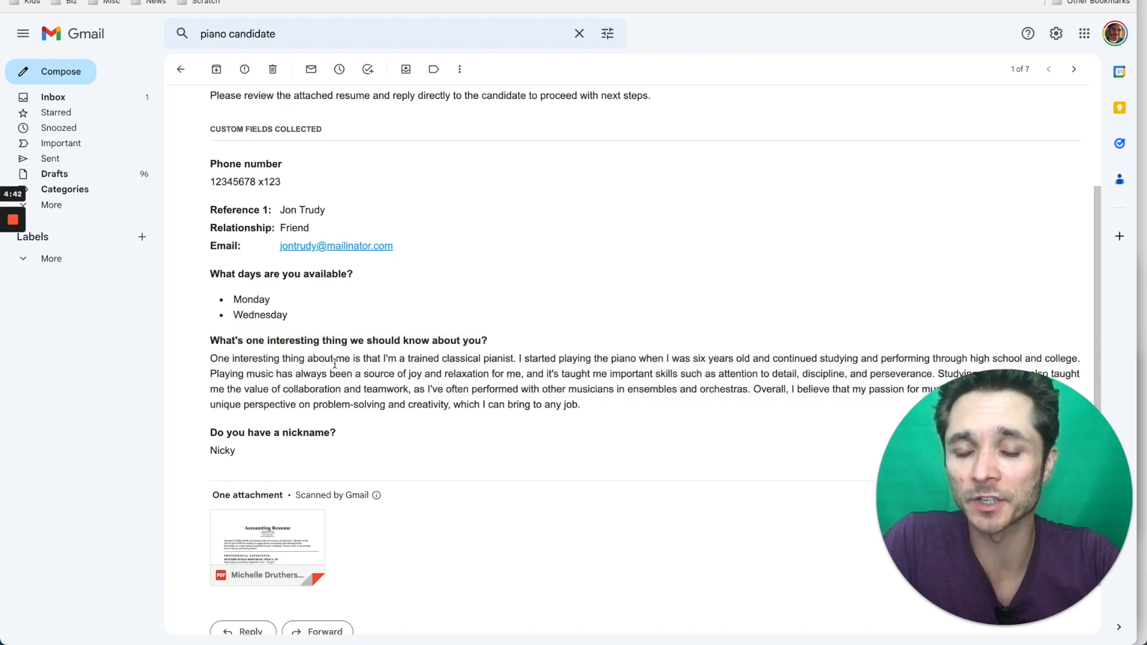
{"action": "scroll", "coordinate": [334, 362], "scroll_direction": "up", "scroll_amount": 1}
{"action": "scroll", "coordinate": [335, 363], "scroll_direction": "down", "scroll_amount": 2}
{"action": "scroll", "coordinate": [472, 362], "scroll_direction": "up", "scroll_amount": 4}
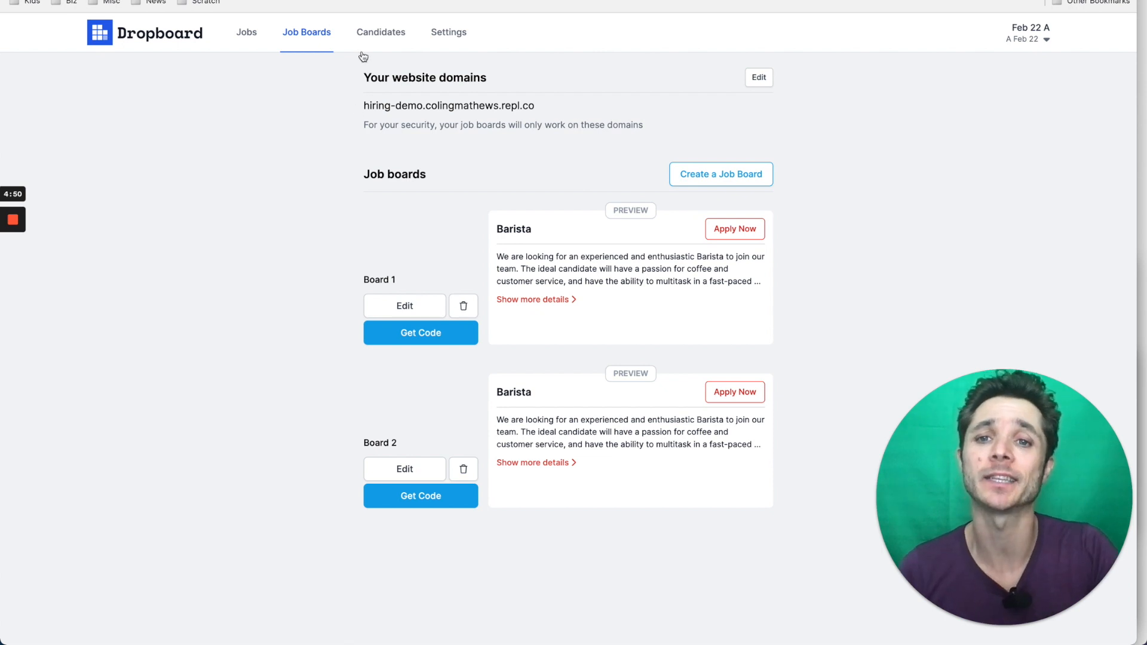
- Open Dropboard's candidate list, search it for a candidate's first name, and clear the search
{"action": "left_click", "coordinate": [381, 33]}
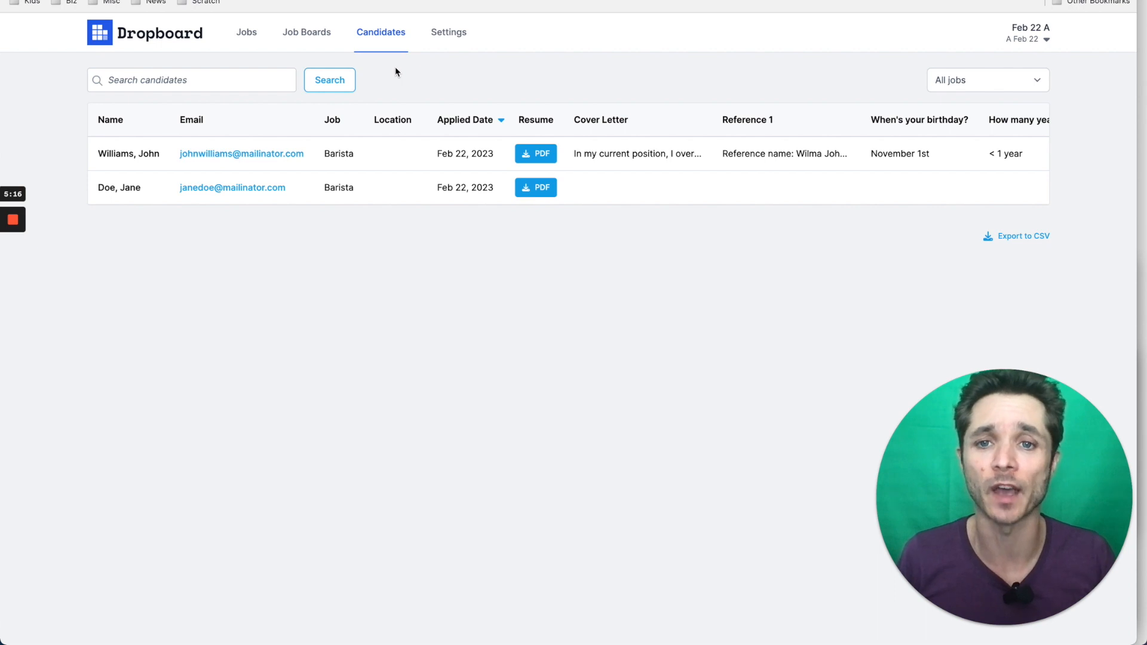
{"action": "left_click", "coordinate": [191, 80]}
{"action": "type", "text": "jane"}
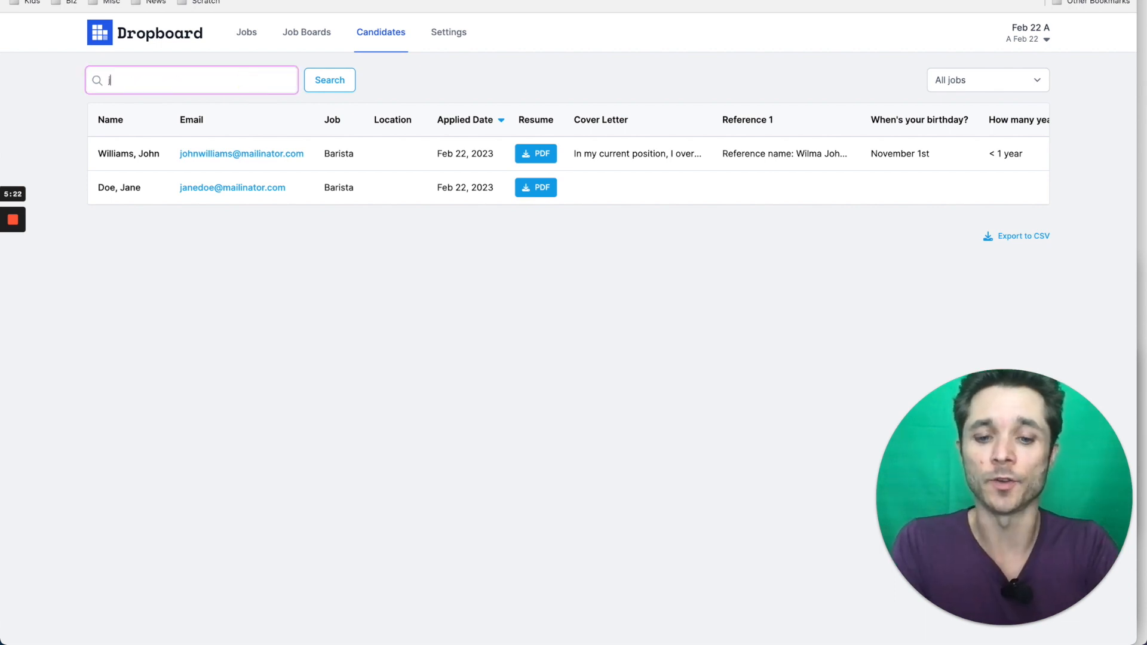
{"action": "key", "text": "Return"}
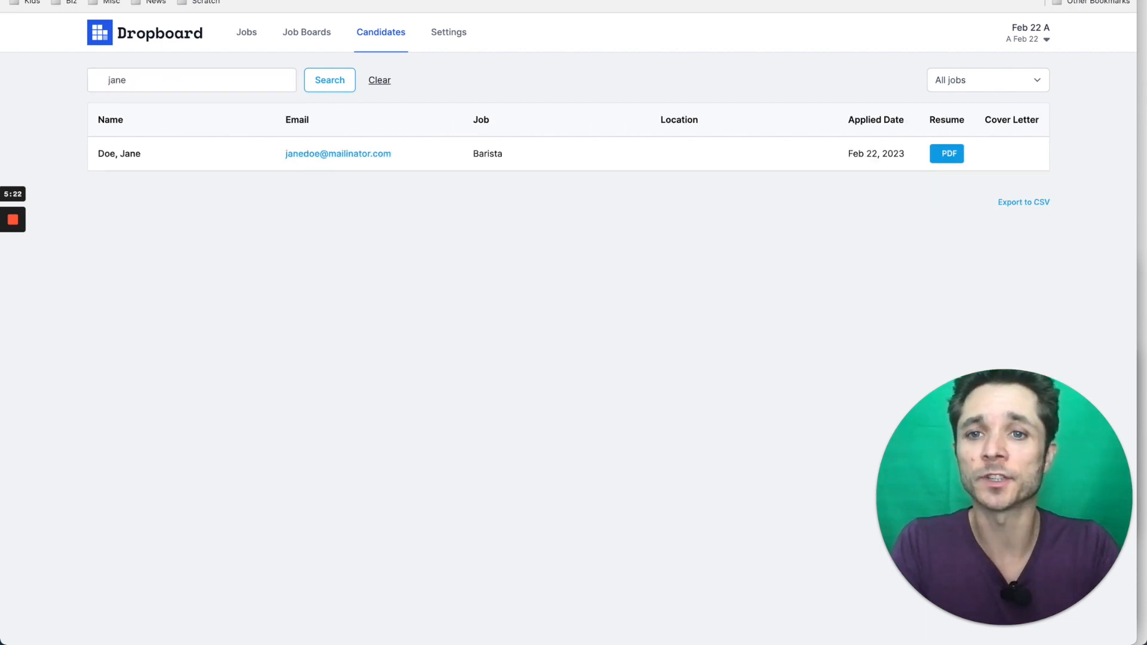
{"action": "left_click", "coordinate": [391, 82]}
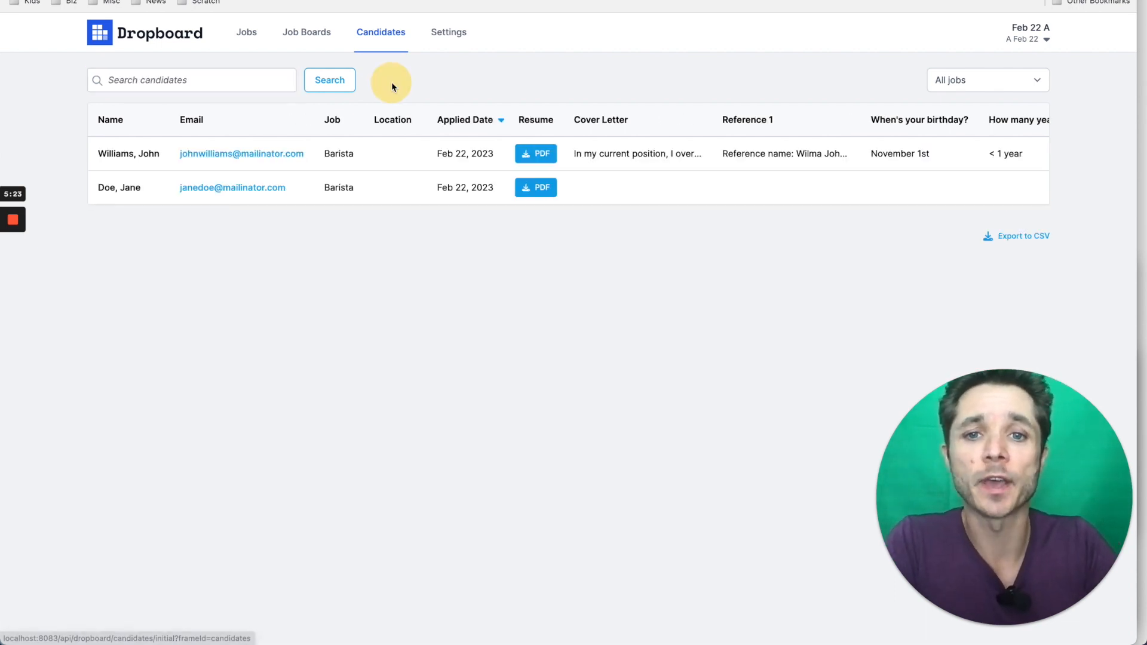
- Sort the candidates by location, job and applied date, and check the job filter's options while keeping All jobs
{"action": "left_click", "coordinate": [406, 121]}
{"action": "left_click", "coordinate": [345, 118]}
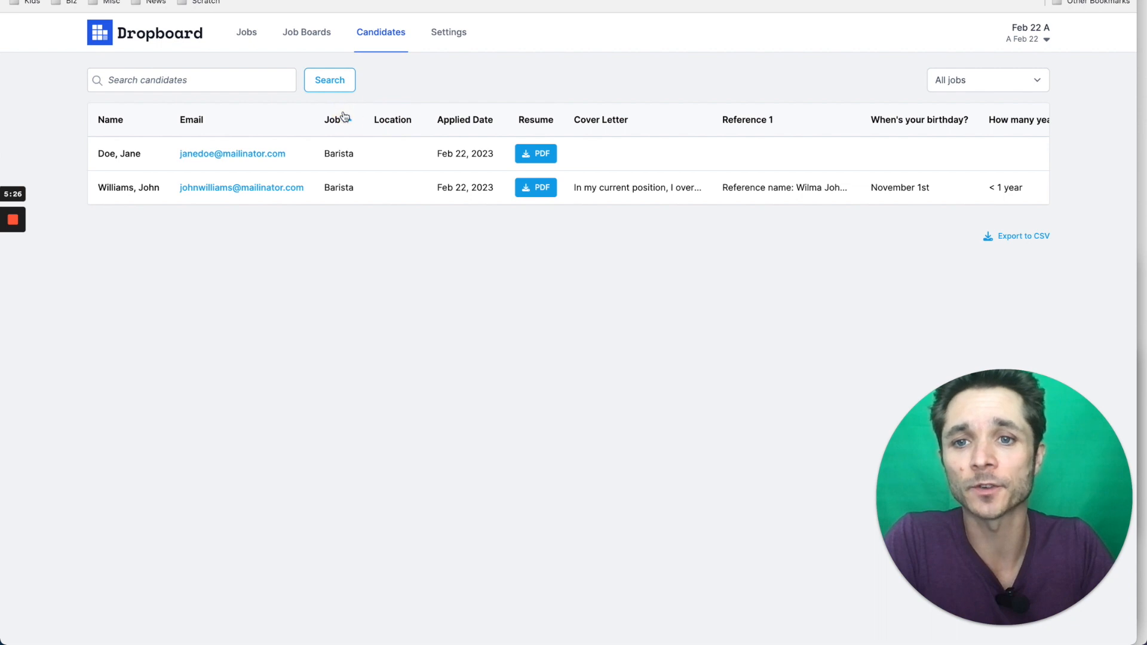
{"action": "left_click", "coordinate": [485, 116]}
{"action": "left_click", "coordinate": [961, 85]}
{"action": "left_click", "coordinate": [779, 90]}
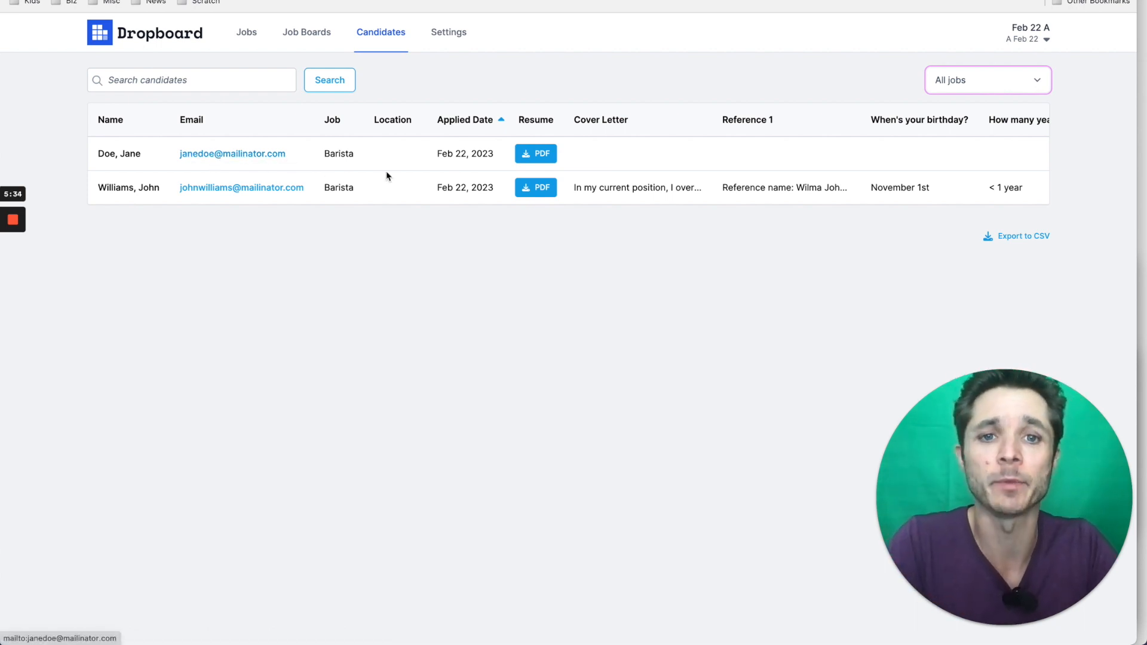
- Look through the custom-field columns of the candidate table and view the full Reference 1 entry
{"action": "mouse_move", "coordinate": [676, 188]}
{"action": "scroll", "coordinate": [845, 185], "scroll_direction": "right", "scroll_amount": 3}
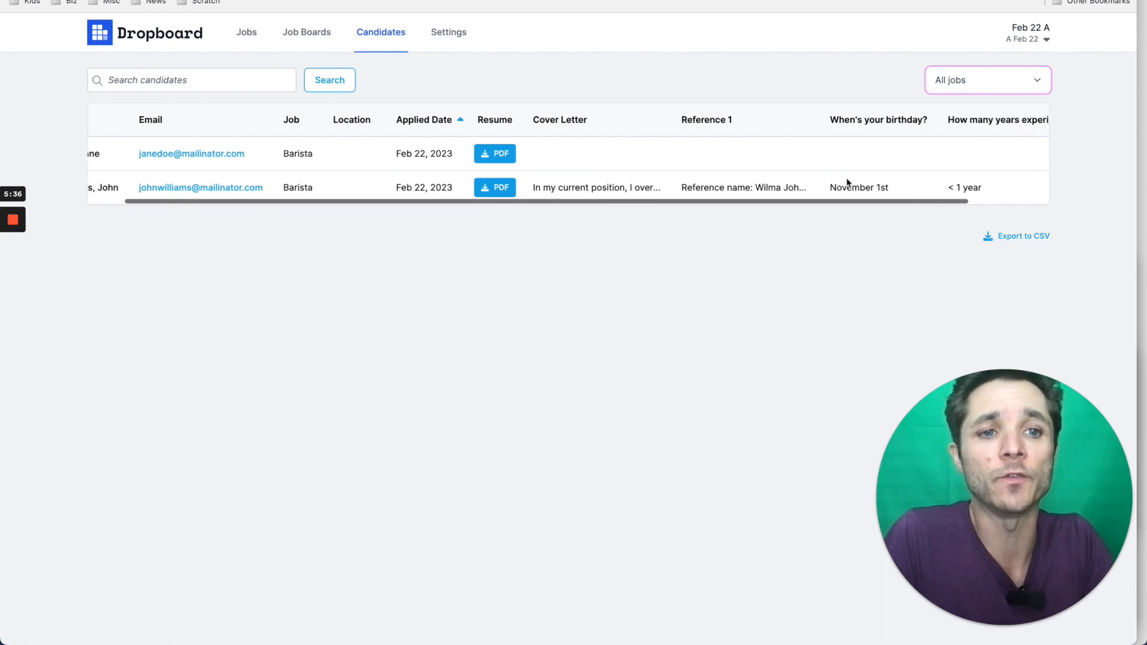
{"action": "left_click", "coordinate": [708, 188]}
{"action": "left_click", "coordinate": [707, 421]}
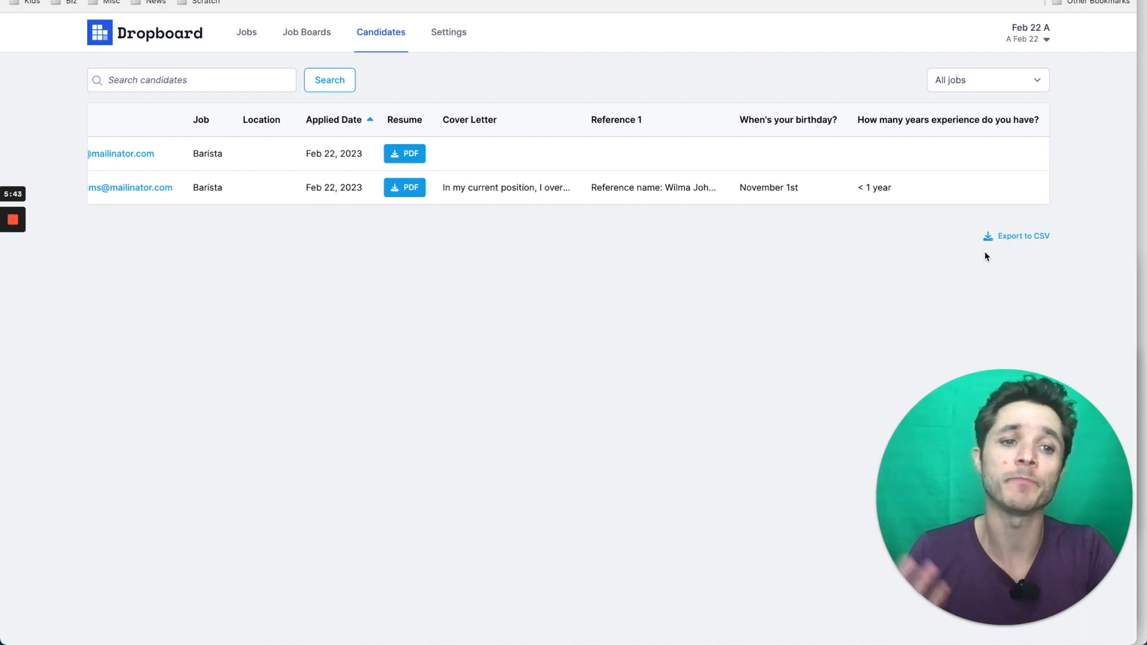
- Export the candidates to a CSV file in the Downloads folder and look through its columns as a spreadsheet
{"action": "left_click", "coordinate": [1016, 239]}
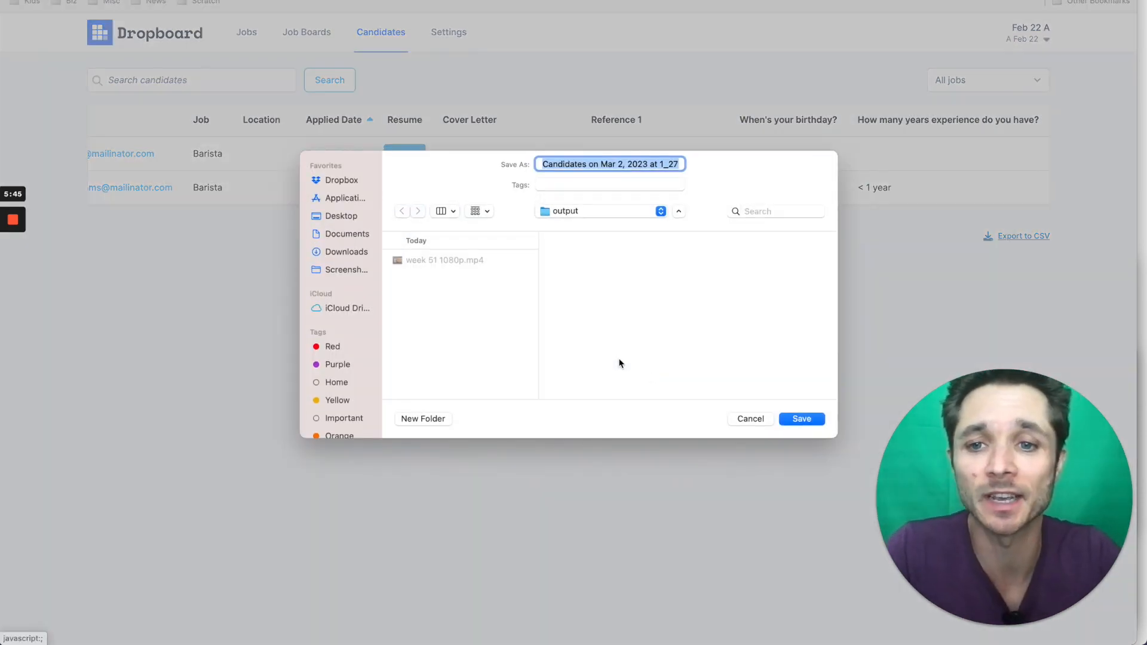
{"action": "left_click", "coordinate": [322, 251]}
{"action": "key", "text": "Return"}
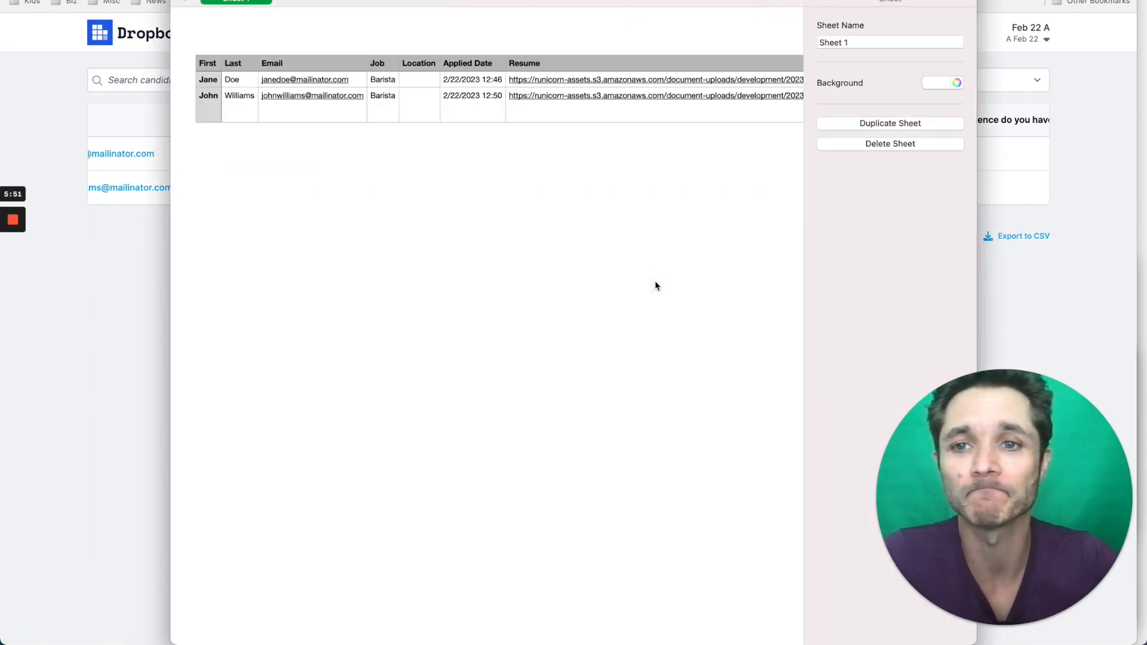
{"action": "scroll", "coordinate": [642, 267], "scroll_direction": "right", "scroll_amount": 5}
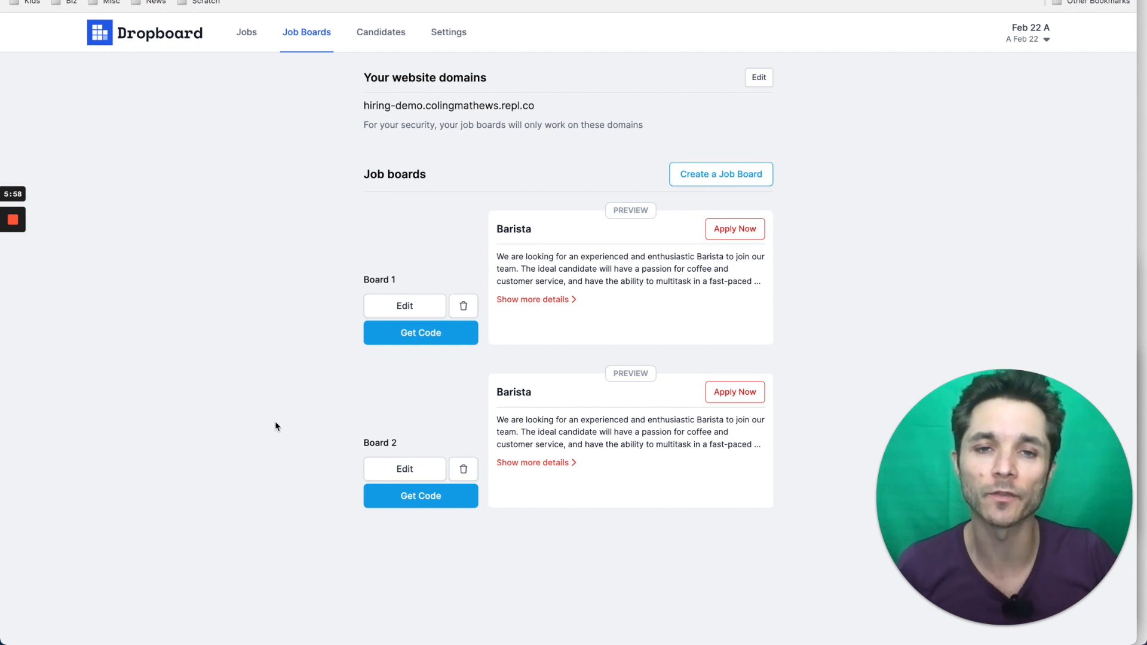
- Open Board 2 for editing and enable job search and location filtering
{"action": "left_click", "coordinate": [404, 469]}
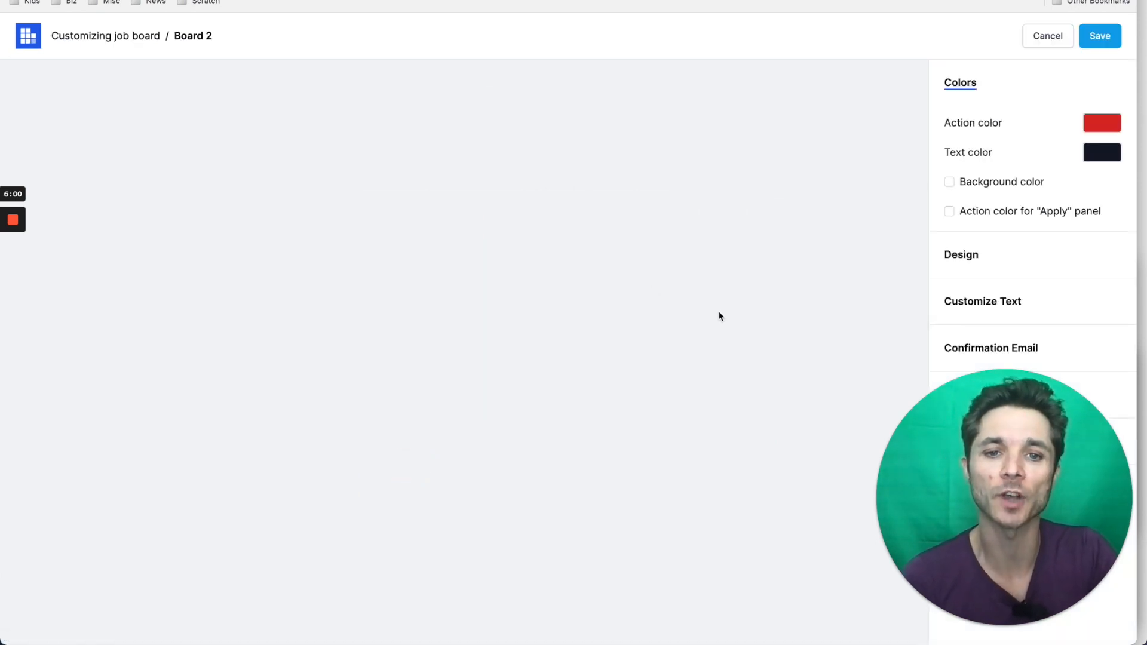
{"action": "left_click_drag", "start_coordinate": [984, 445], "coordinate": [36, 492]}
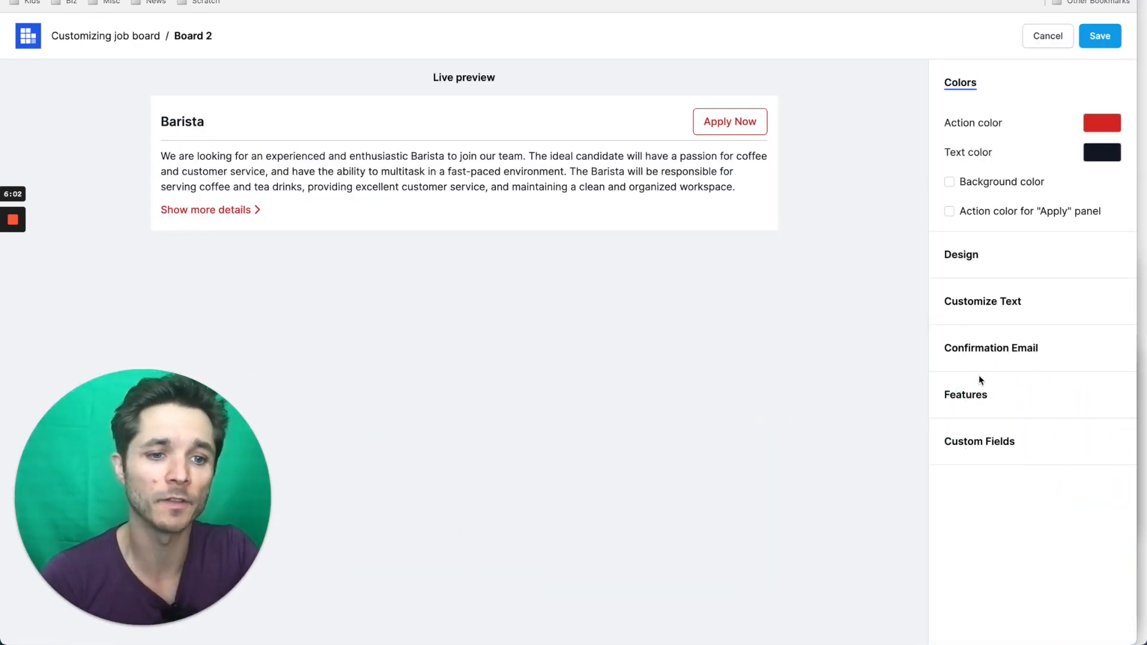
{"action": "left_click", "coordinate": [972, 391]}
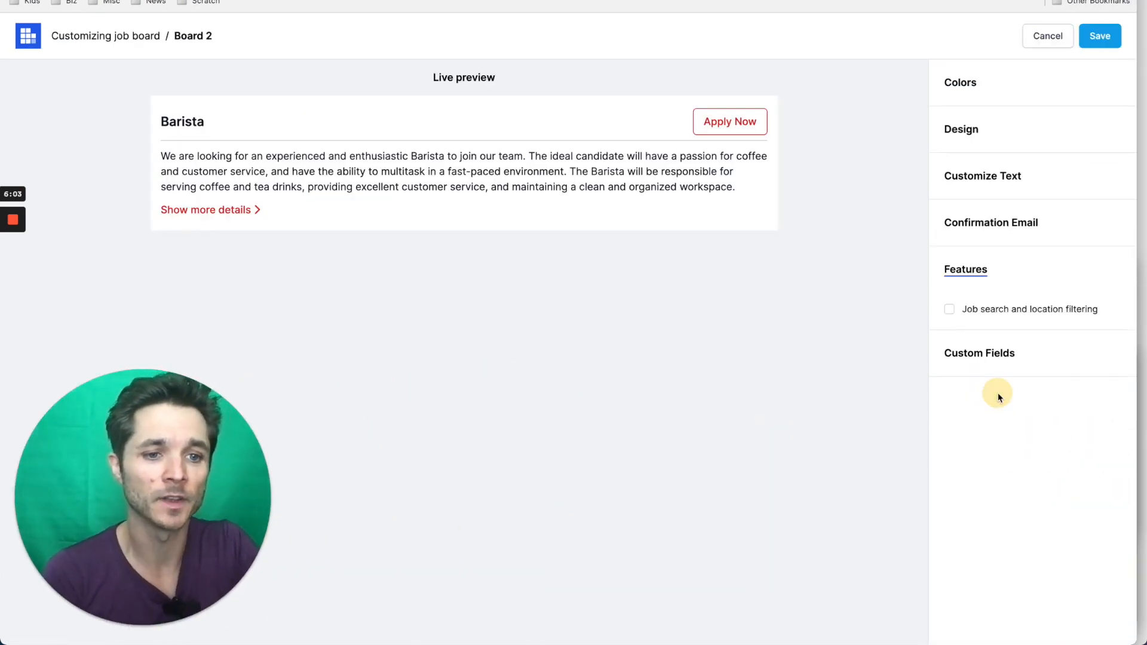
{"action": "left_click", "coordinate": [995, 310]}
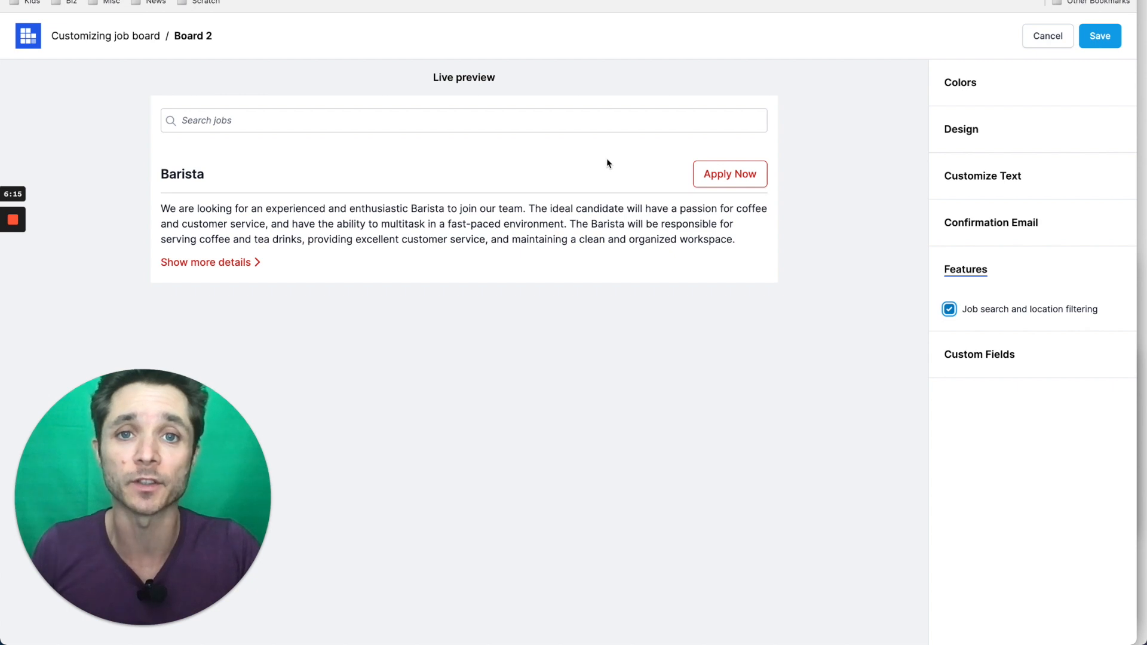
- Test the preview's job search with "Barista", "asdf" and the suggested Barista entry, clearing the filters between searches
{"action": "left_click", "coordinate": [504, 125]}
{"action": "type", "text": "Barista"}
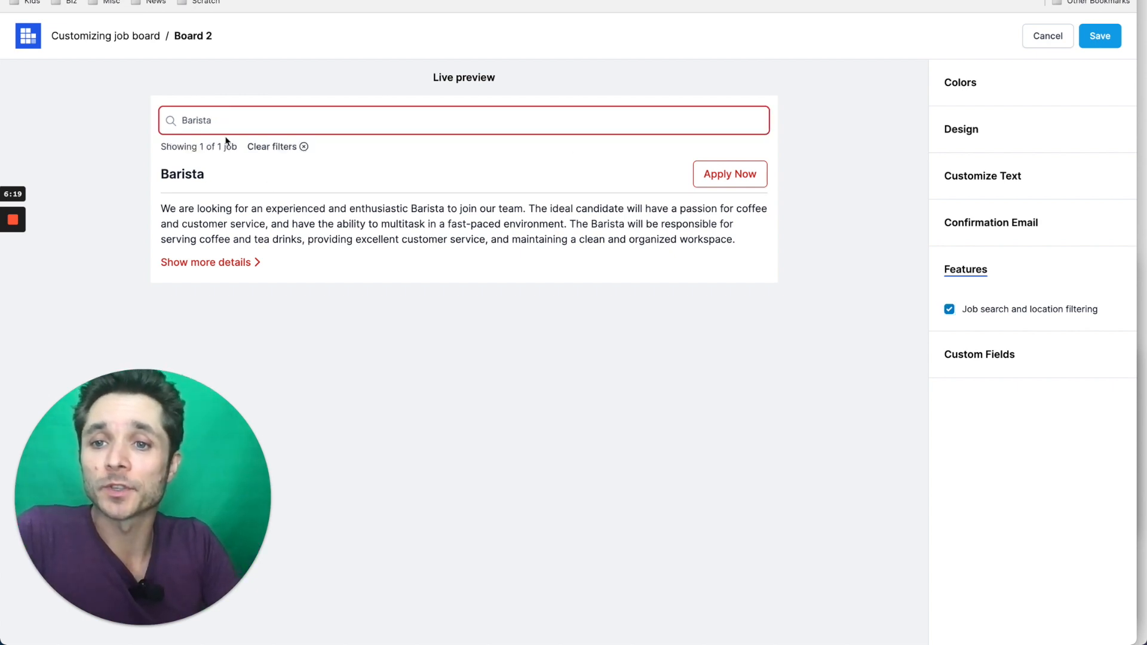
{"action": "left_click", "coordinate": [272, 147]}
{"action": "left_click", "coordinate": [223, 119]}
{"action": "type", "text": "asdf"}
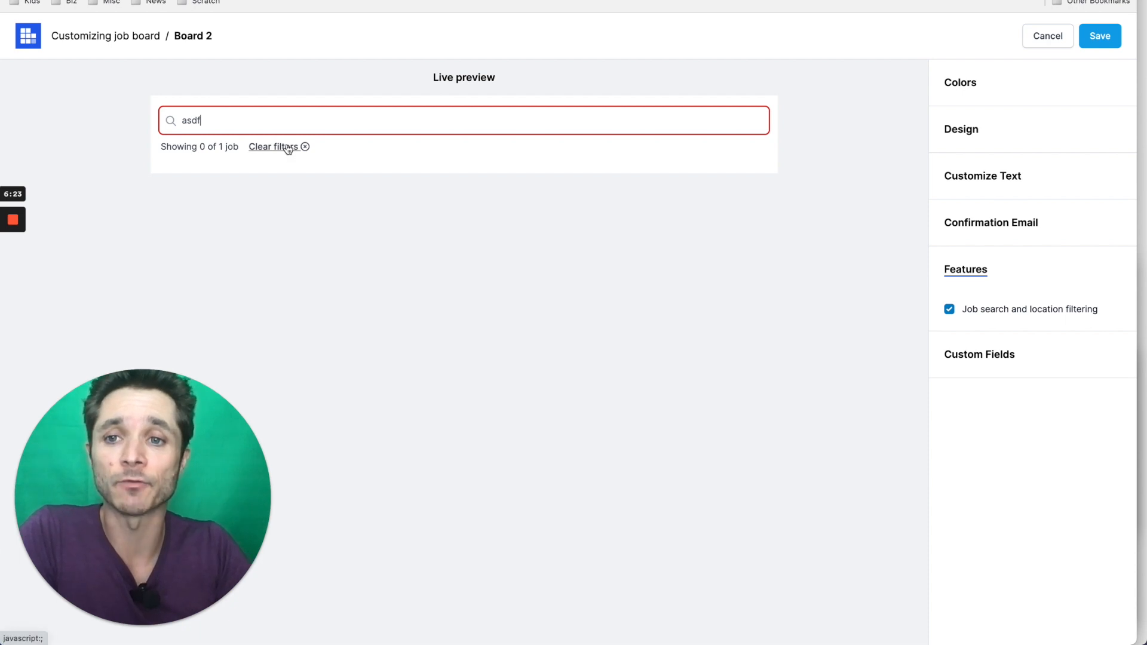
{"action": "left_click", "coordinate": [288, 148]}
{"action": "left_click", "coordinate": [255, 120]}
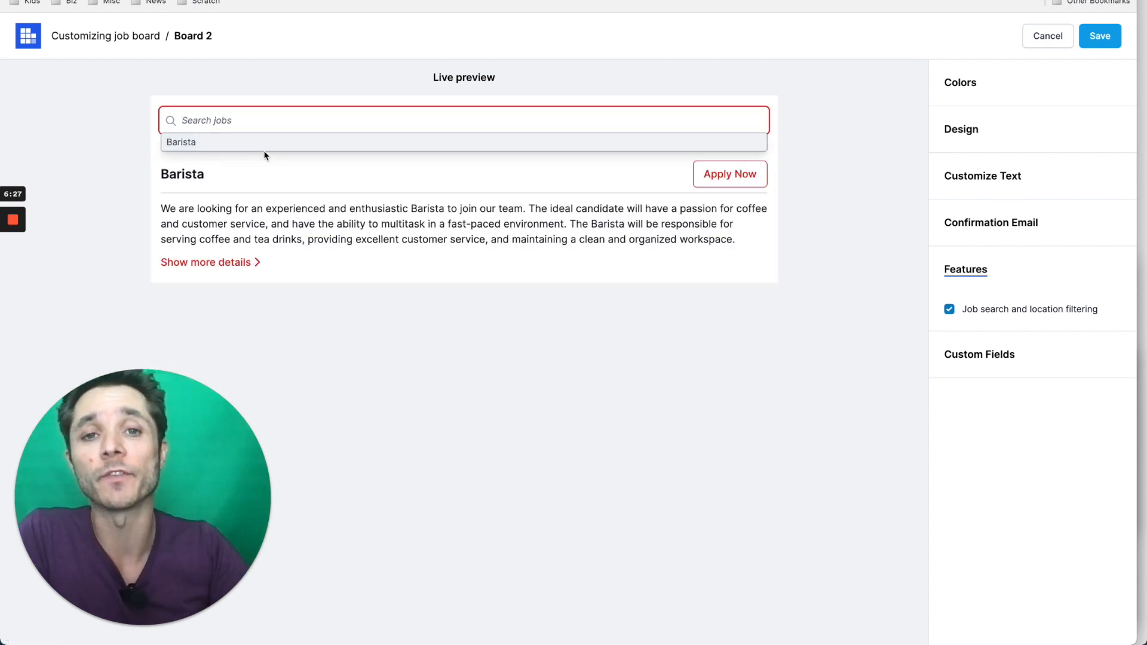
{"action": "left_click", "coordinate": [254, 142]}
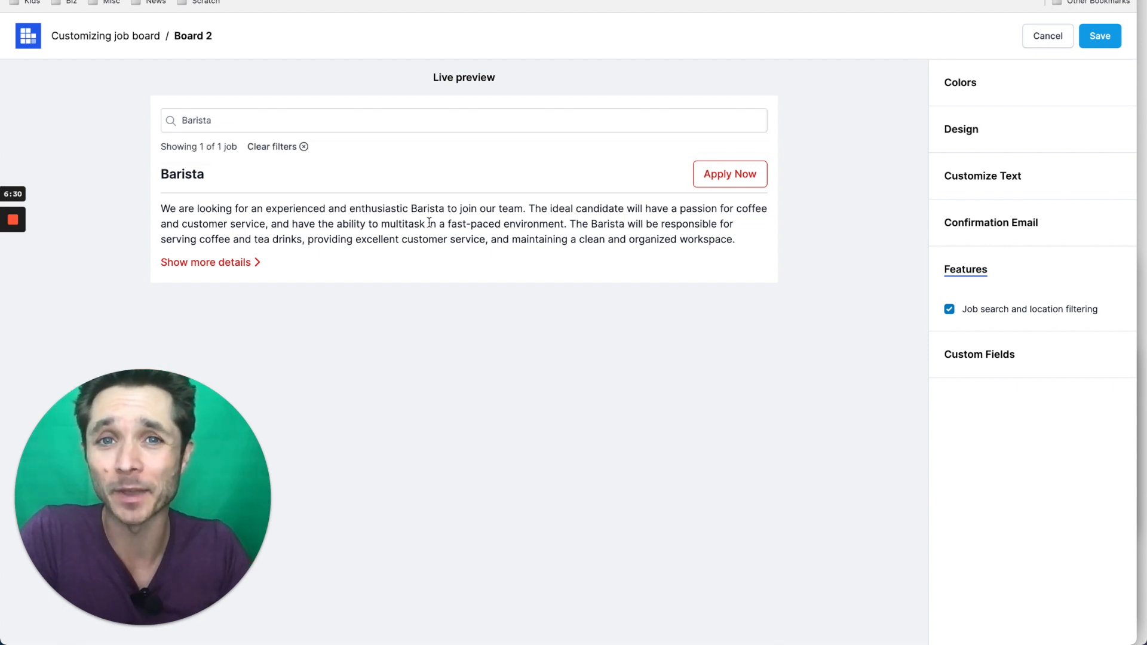